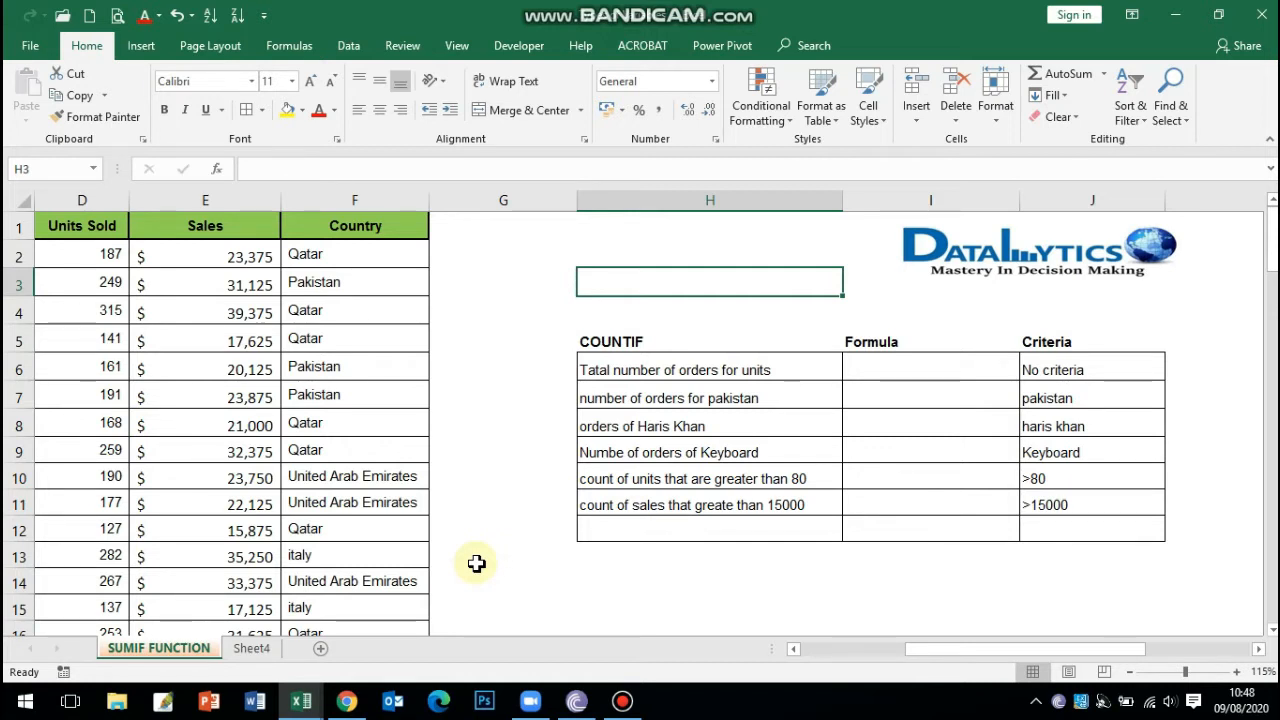
{"action": "type", "text": "=sumi"}
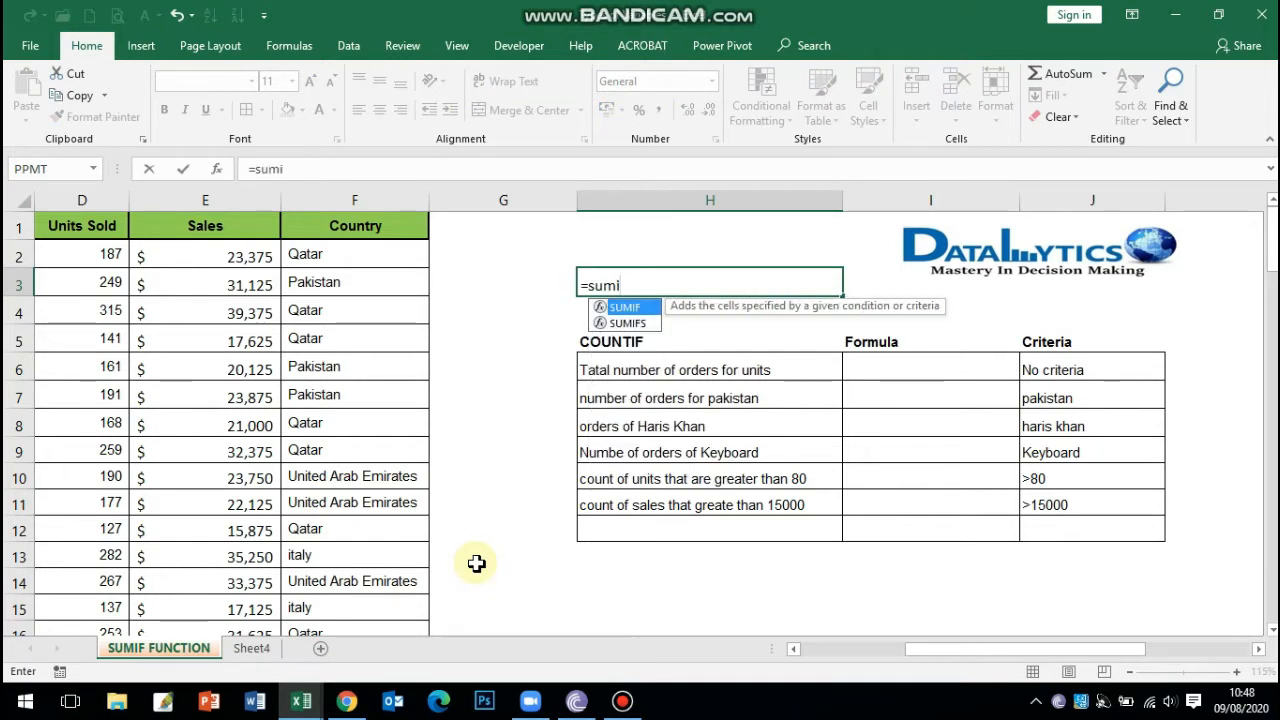
{"action": "key", "text": "Tab"}
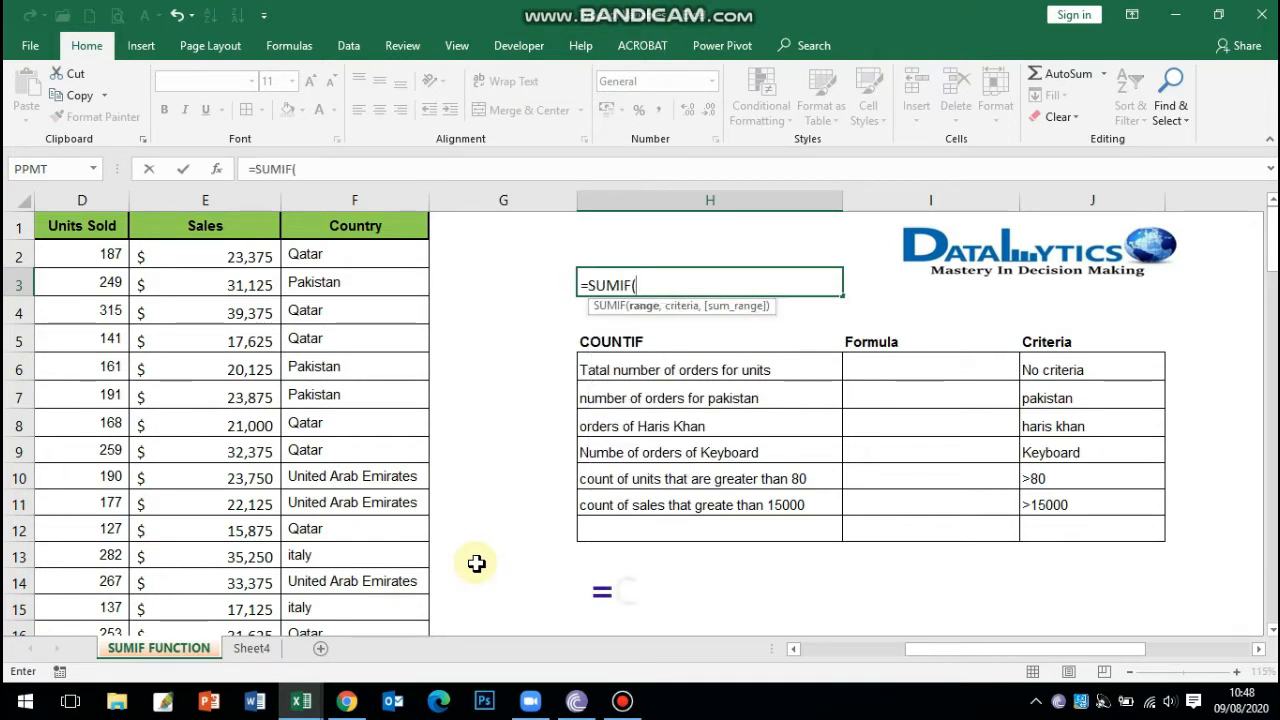
{"action": "key", "text": "BackSpace"}
{"action": "key", "text": "BackSpace"}
{"action": "key", "text": "BackSpace"}
{"action": "key", "text": "BackSpace"}
{"action": "key", "text": "BackSpace"}
{"action": "key", "text": "BackSpace"}
{"action": "type", "text": "c"}
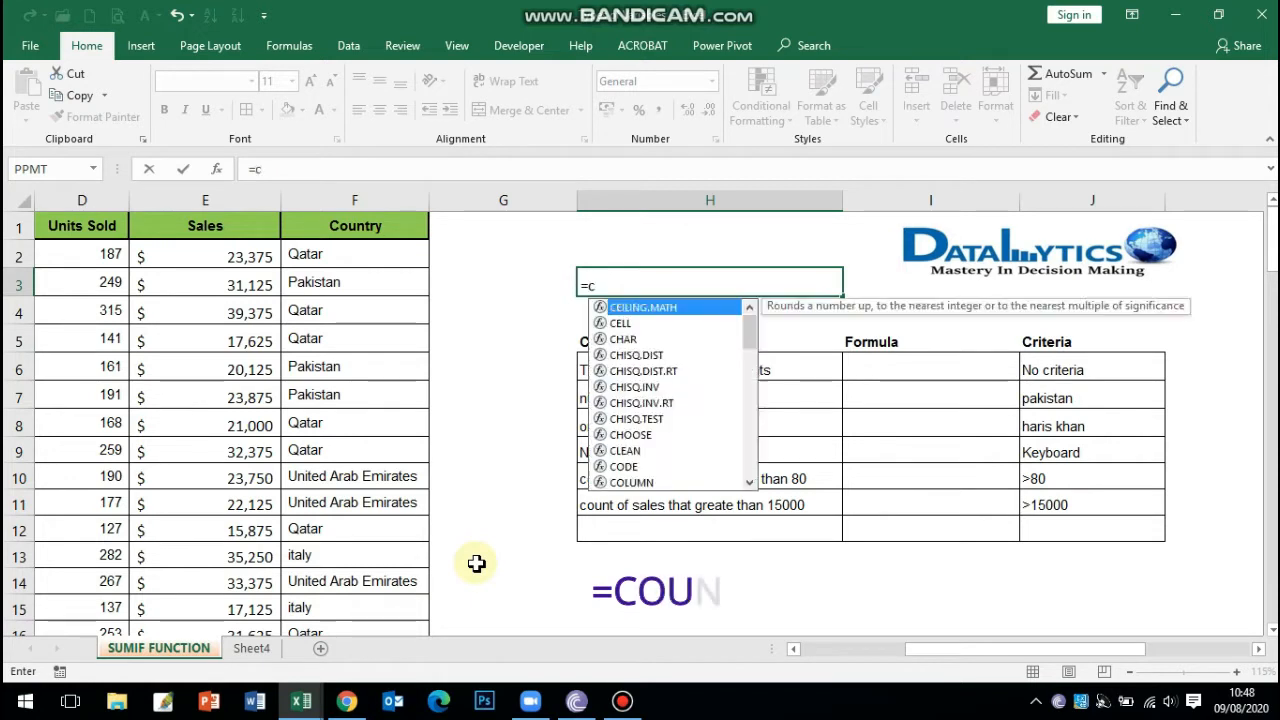
{"action": "type", "text": "ountif"}
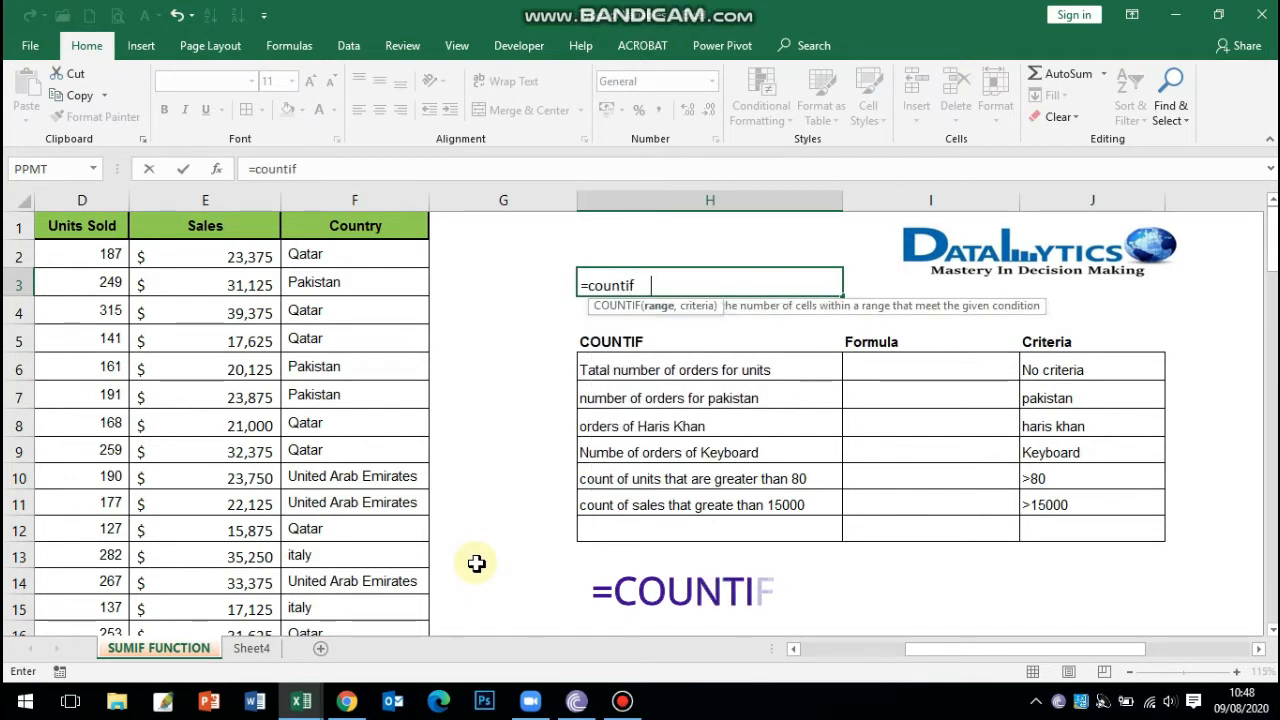
{"action": "key", "text": "Tab"}
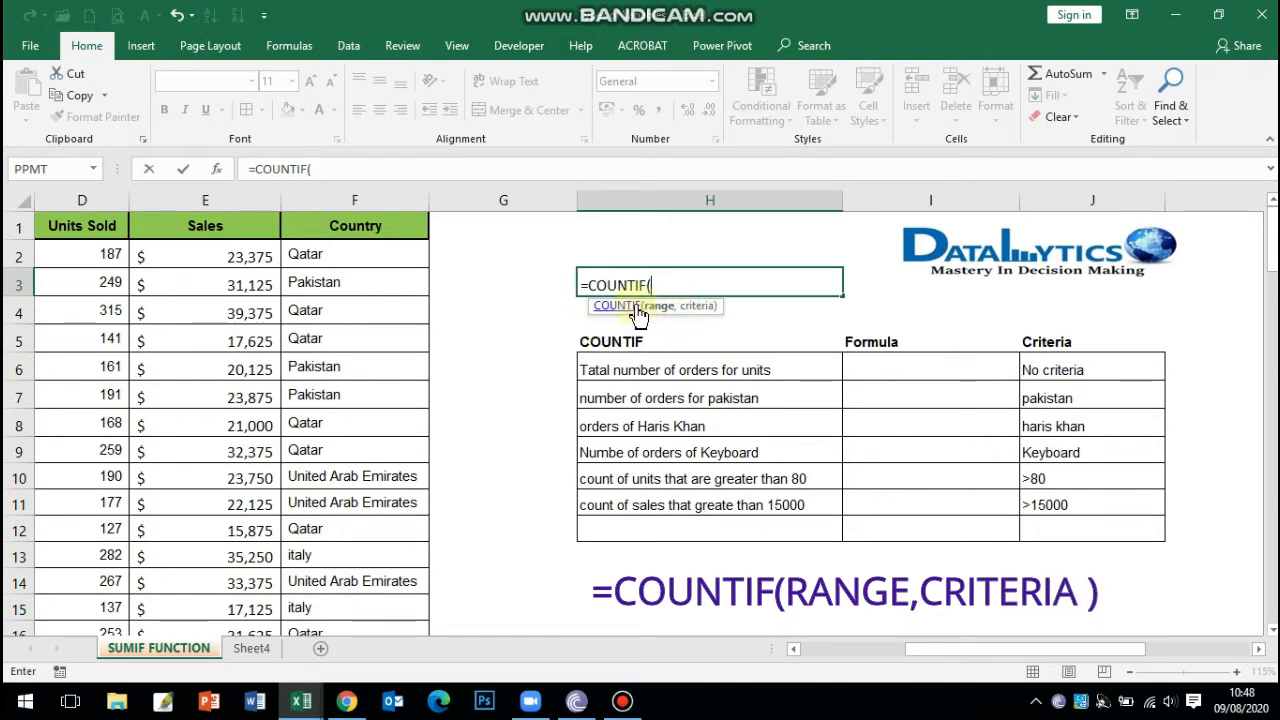
{"action": "key", "text": "Escape"}
{"action": "left_click", "coordinate": [886, 371]}
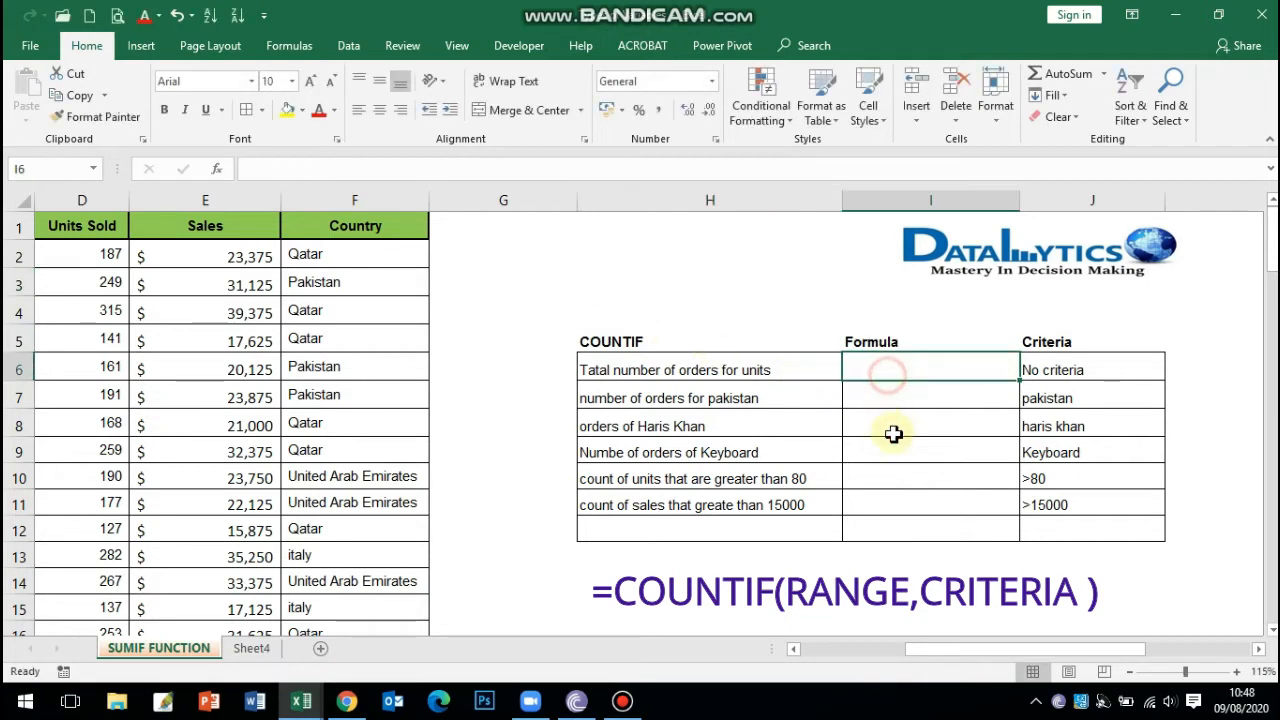
{"action": "left_click", "coordinate": [892, 452]}
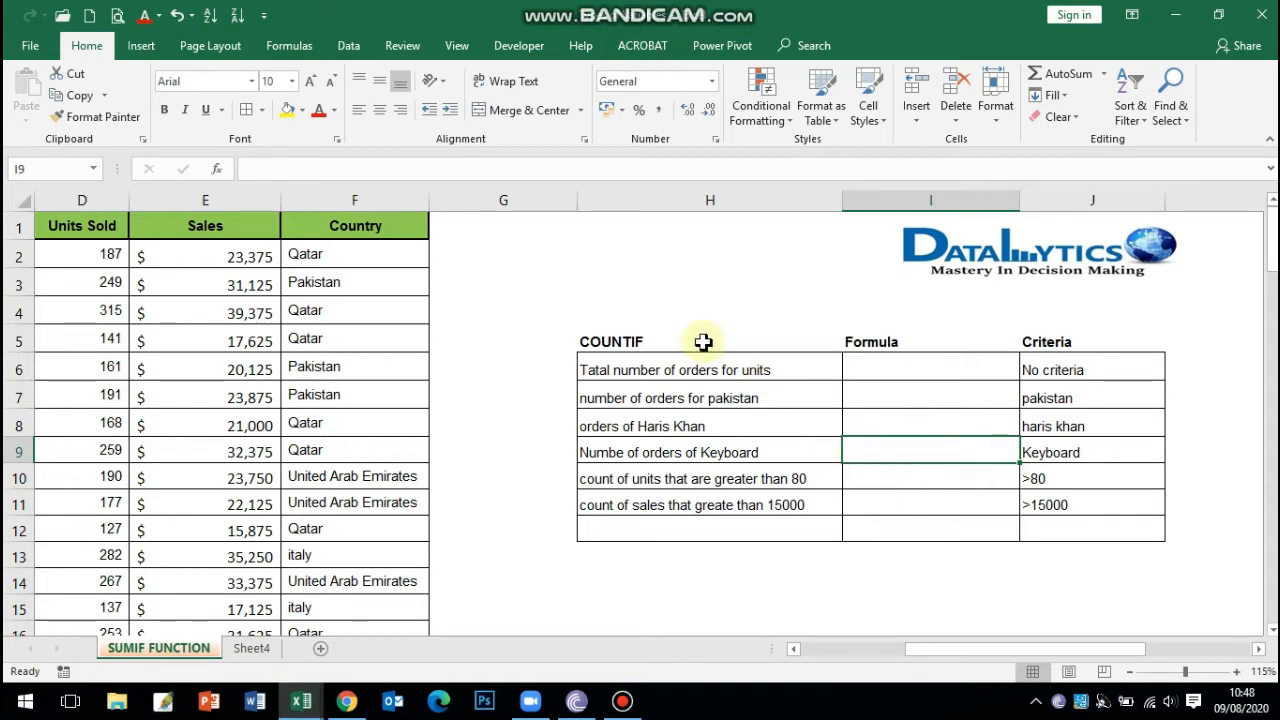
{"action": "left_click", "coordinate": [860, 378]}
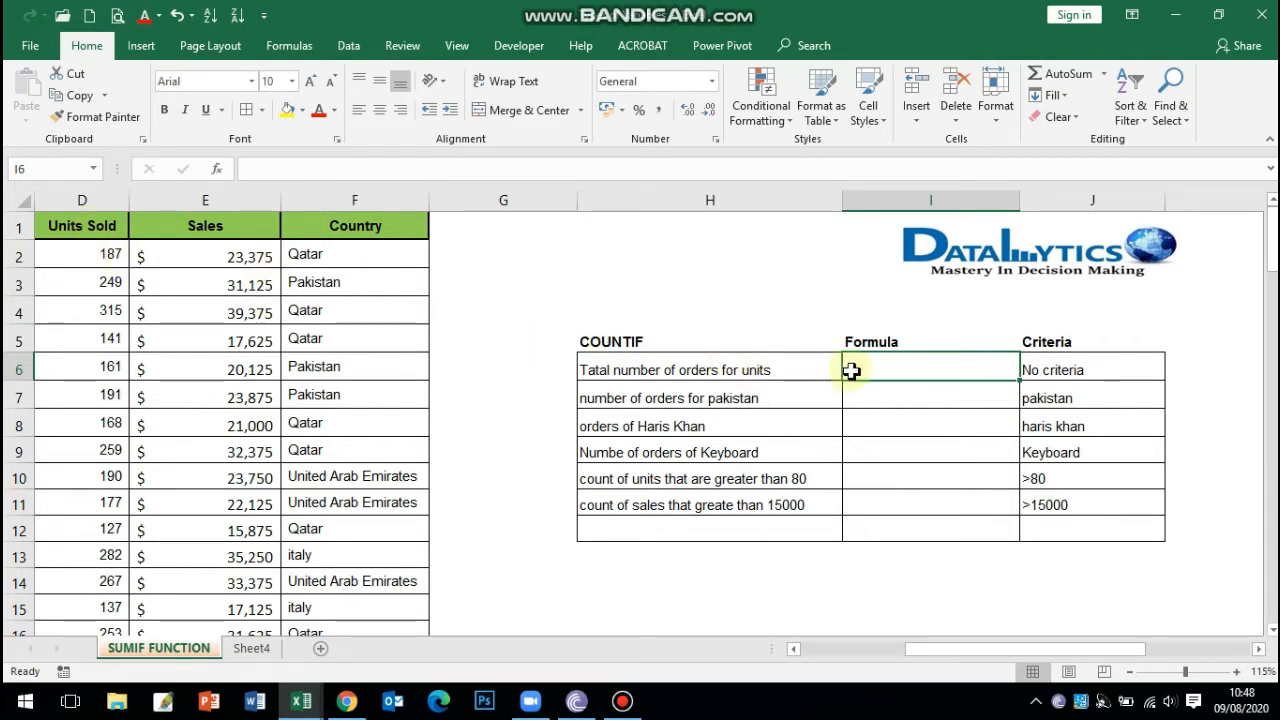
{"action": "left_click", "coordinate": [1042, 378]}
{"action": "left_click", "coordinate": [935, 346]}
Enter a COUNT formula over the Units Sold values D2:D101 in I6, for the total number of orders.
{"action": "left_click", "coordinate": [936, 360]}
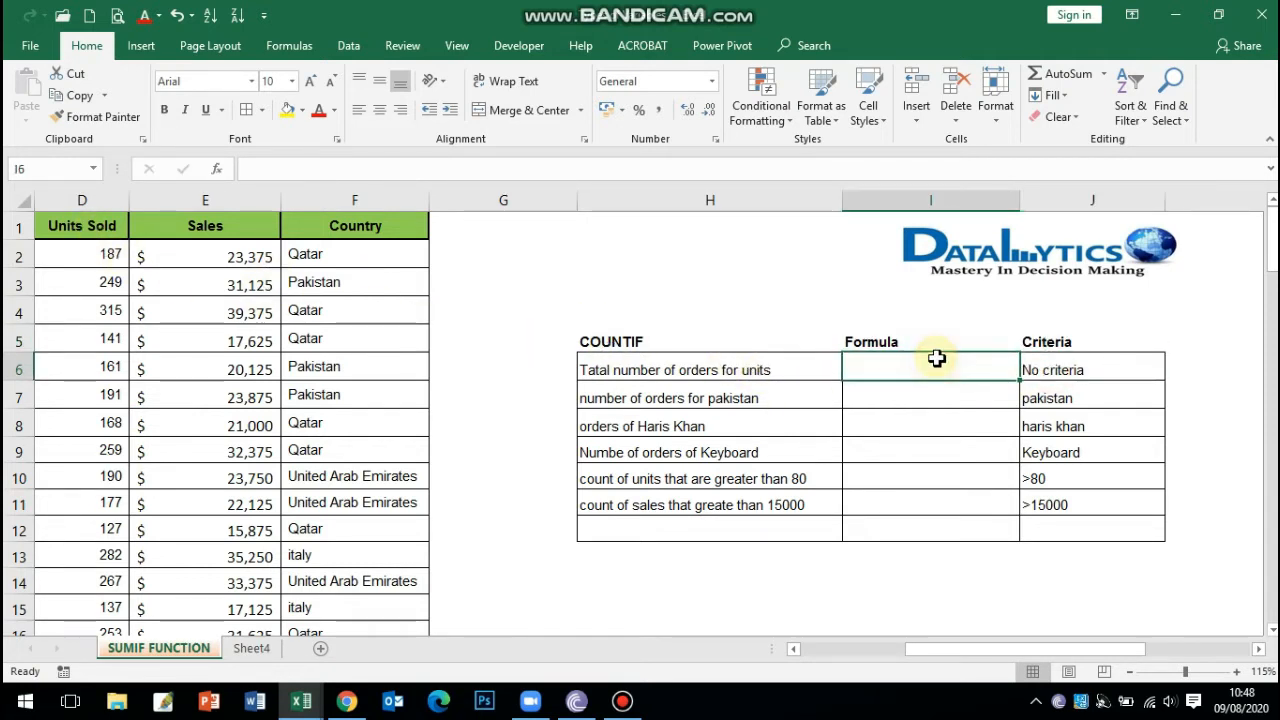
{"action": "type", "text": "=coun"}
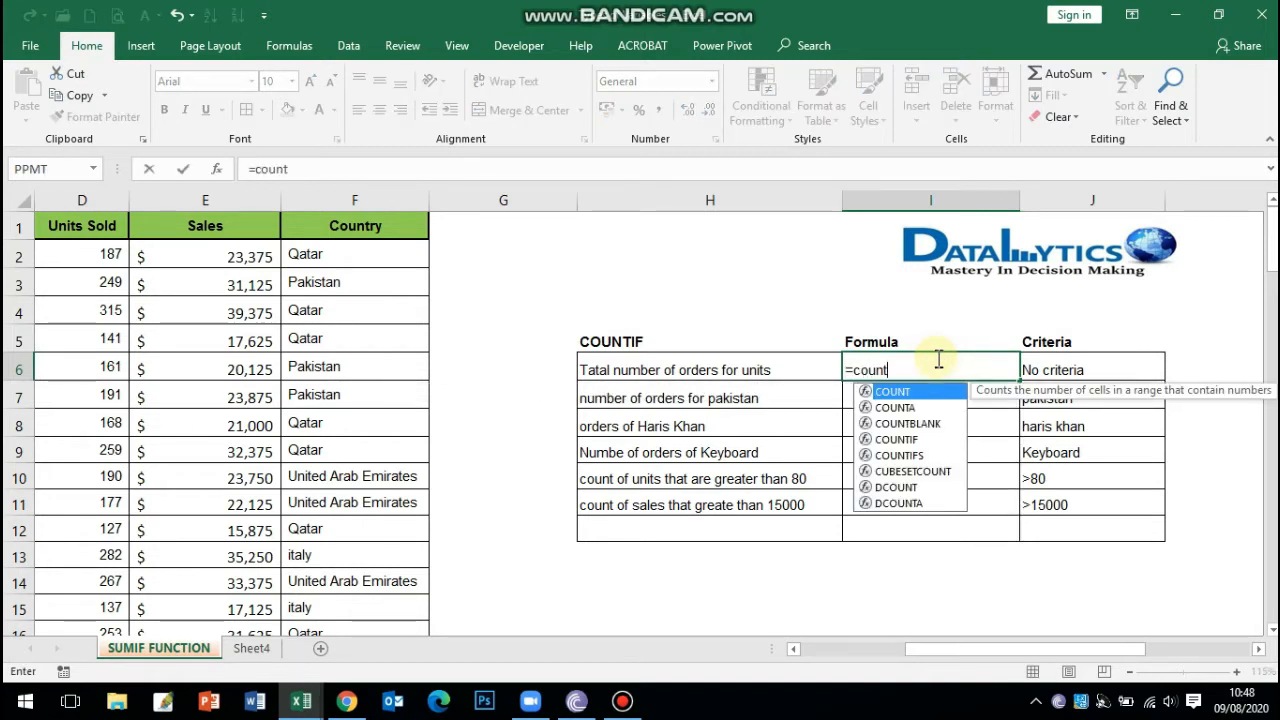
{"action": "type", "text": "t"}
{"action": "key", "text": "Tab"}
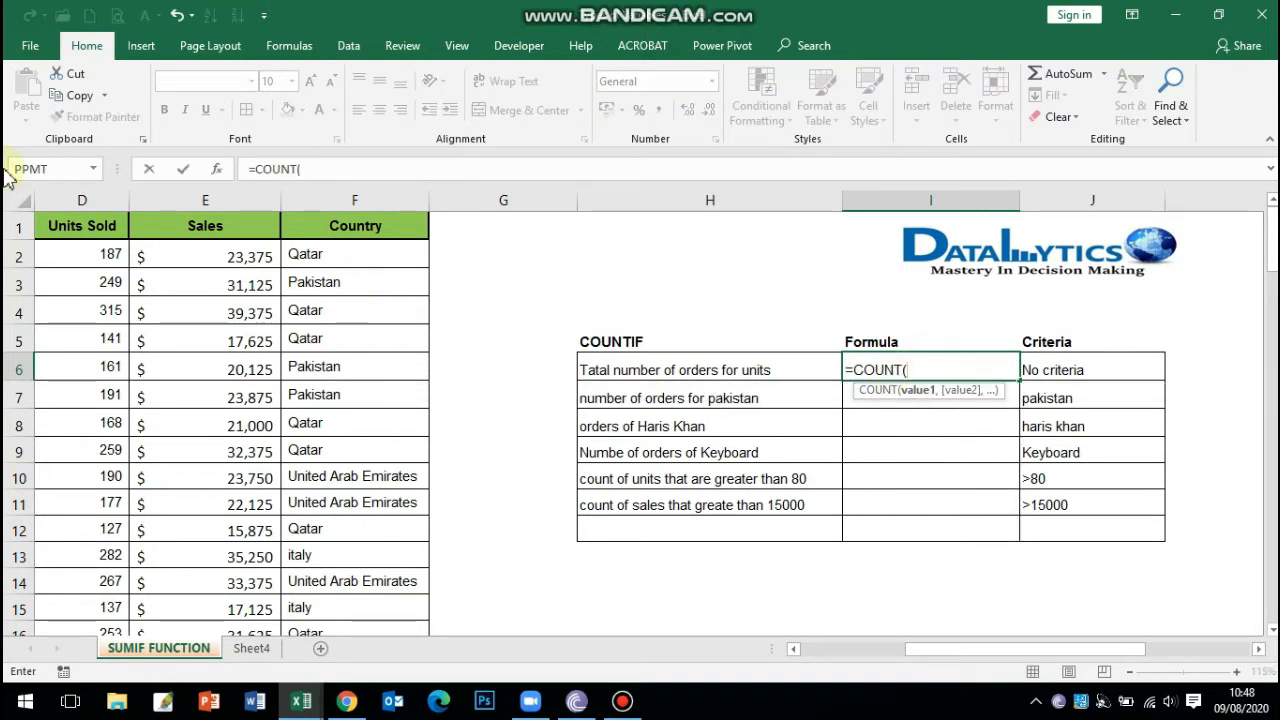
{"action": "left_click", "coordinate": [74, 258]}
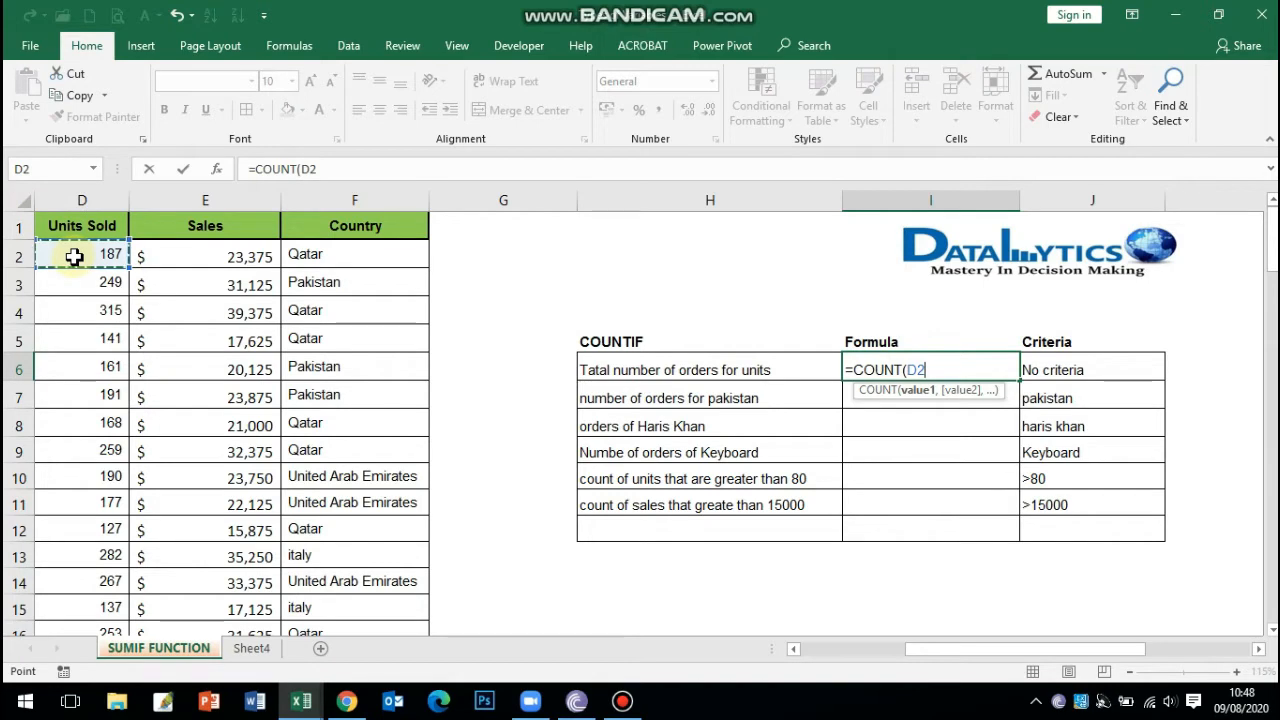
{"action": "key", "text": "ctrl+shift+Down"}
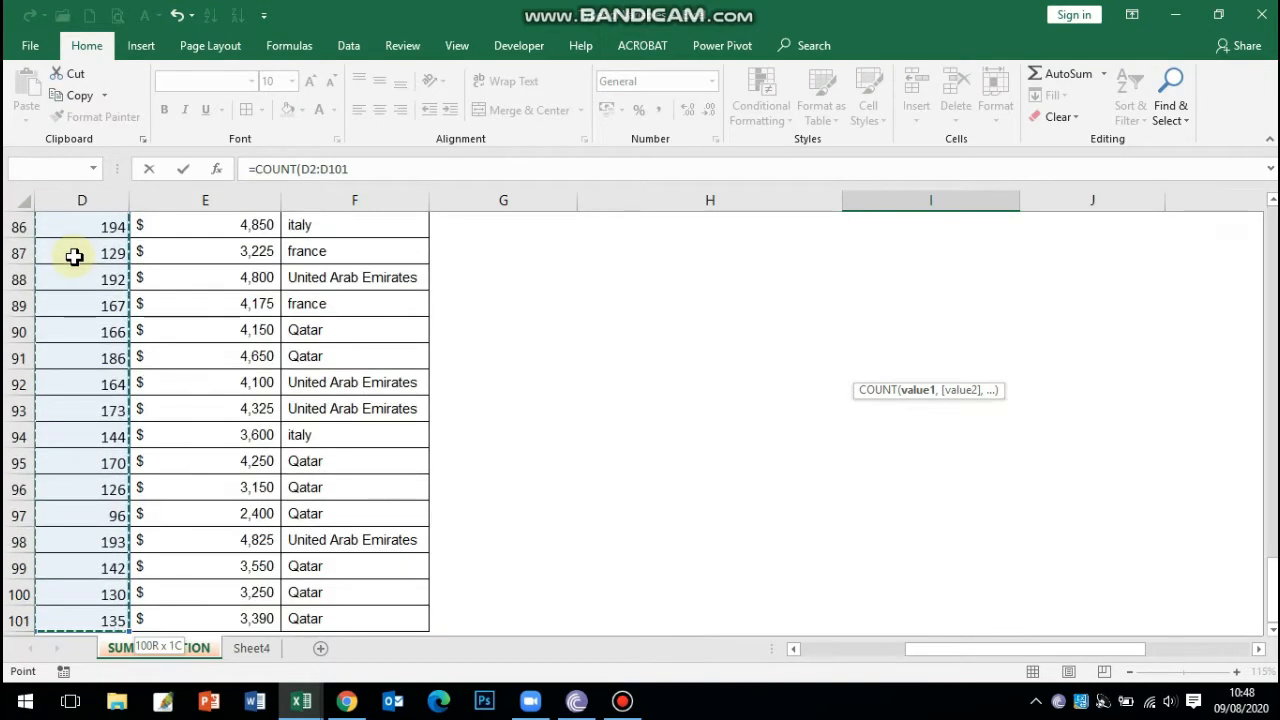
{"action": "key", "text": "ctrl+BackSpace"}
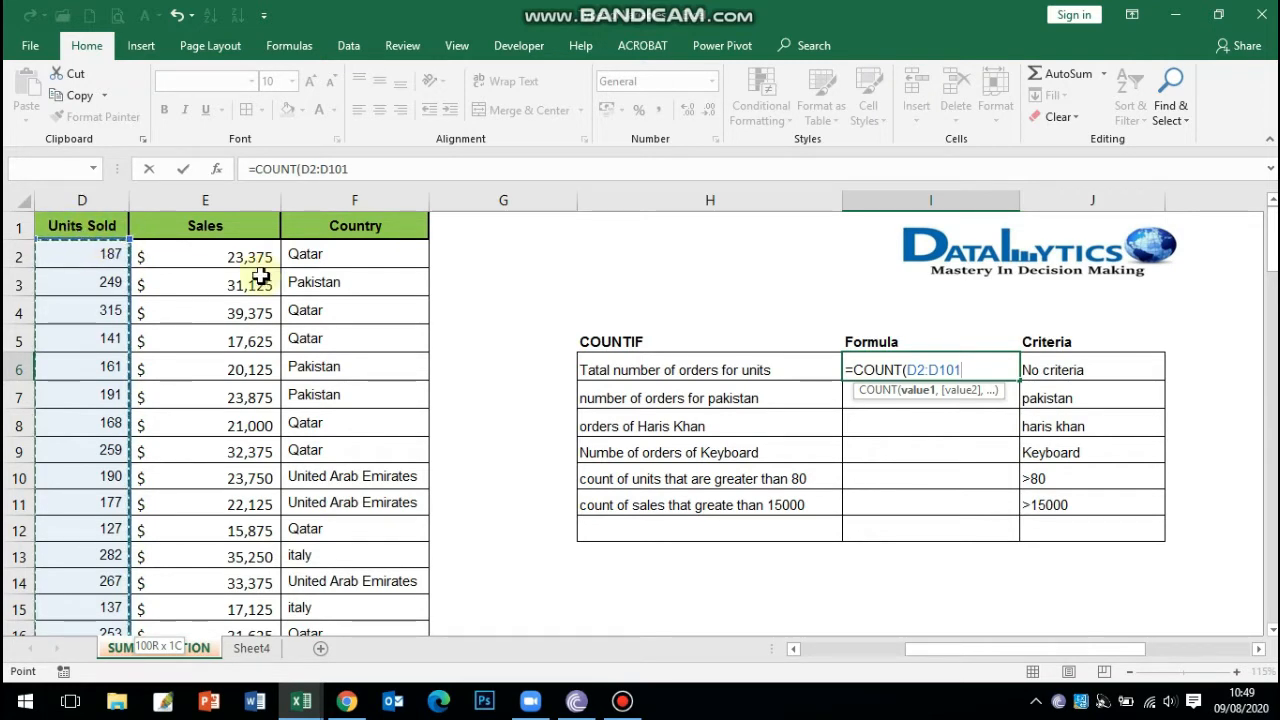
{"action": "key", "text": "Return"}
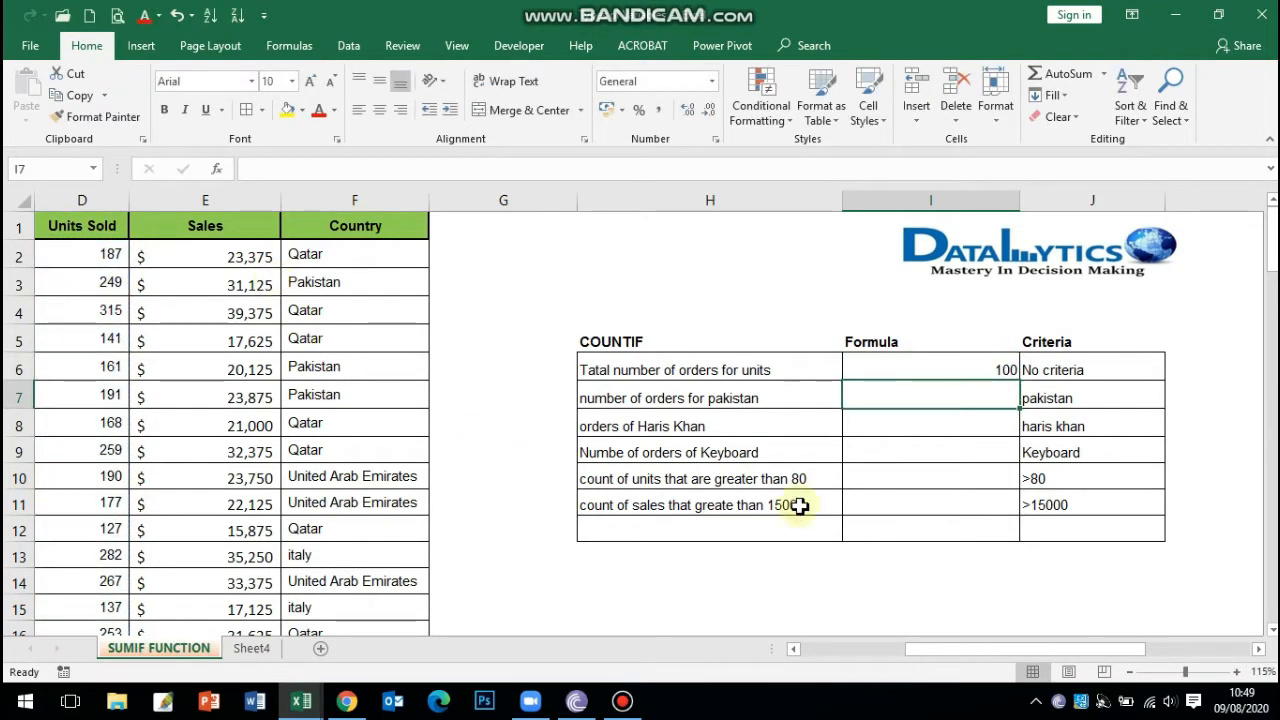
{"action": "left_click", "coordinate": [900, 371]}
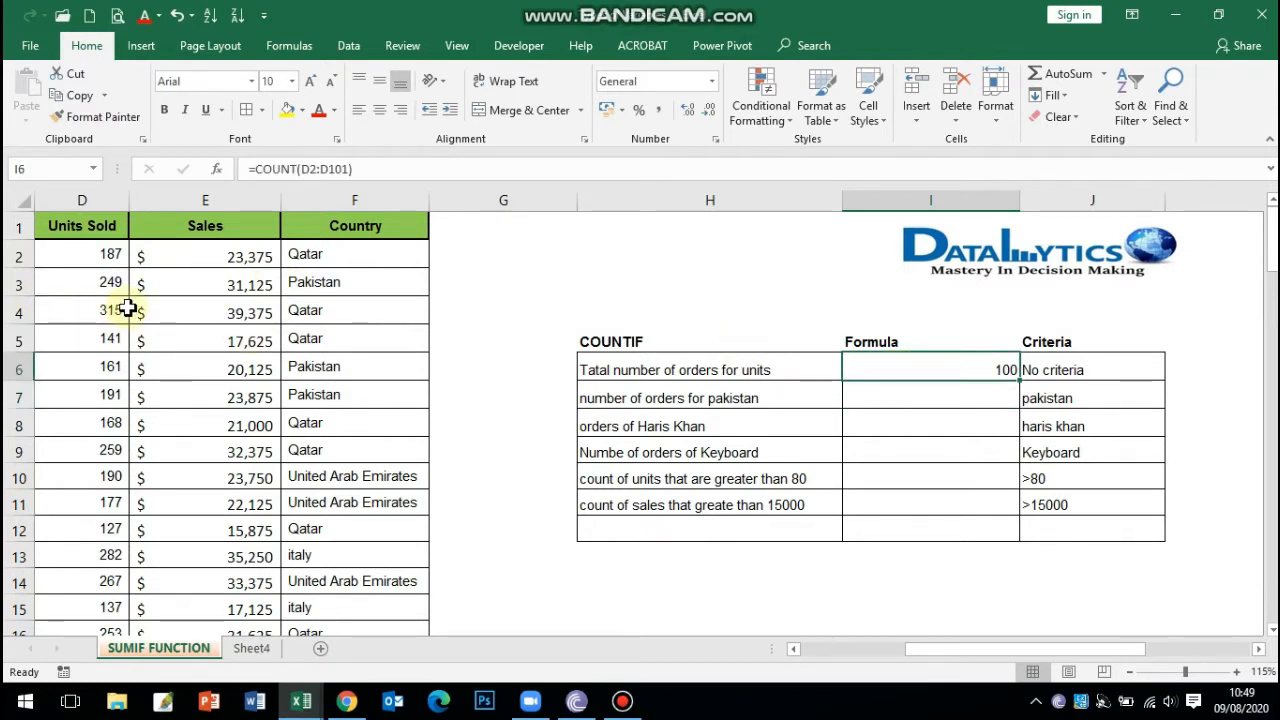
Enter a COUNTIF formula in I7 over the Country range F2:F101 with the criterion "pakistan".
{"action": "left_click", "coordinate": [880, 390]}
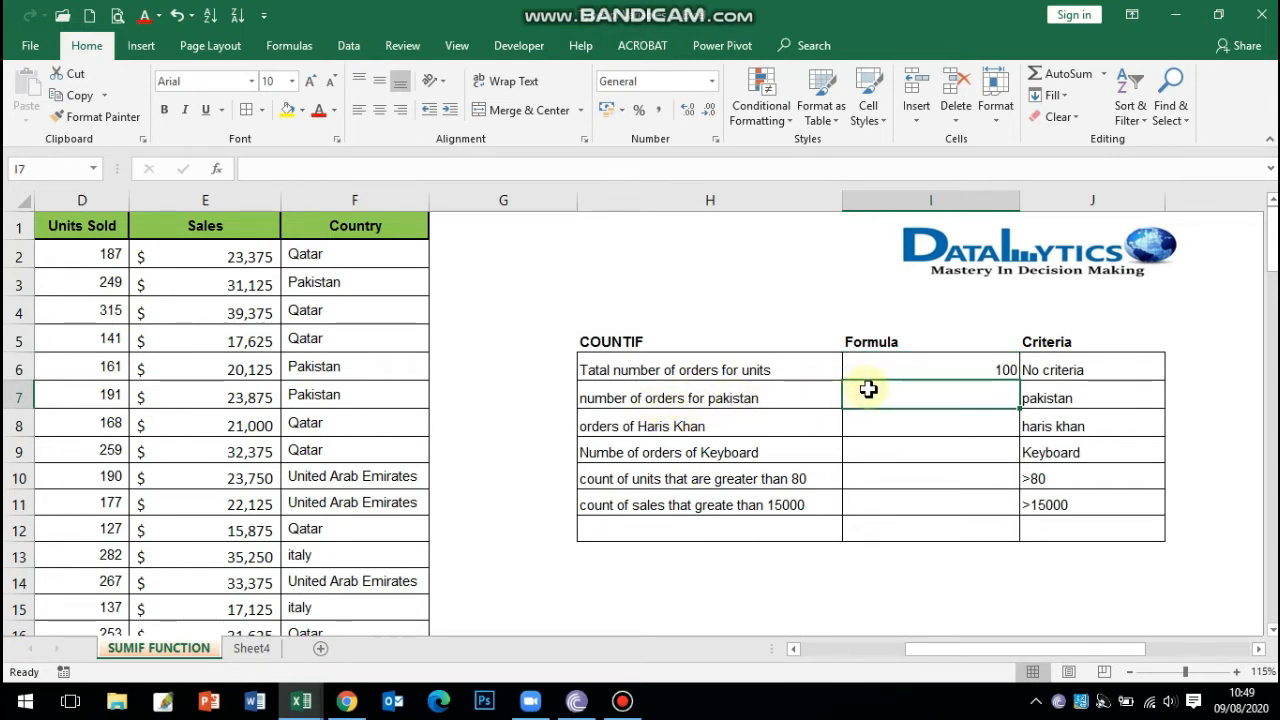
{"action": "type", "text": "=coun"}
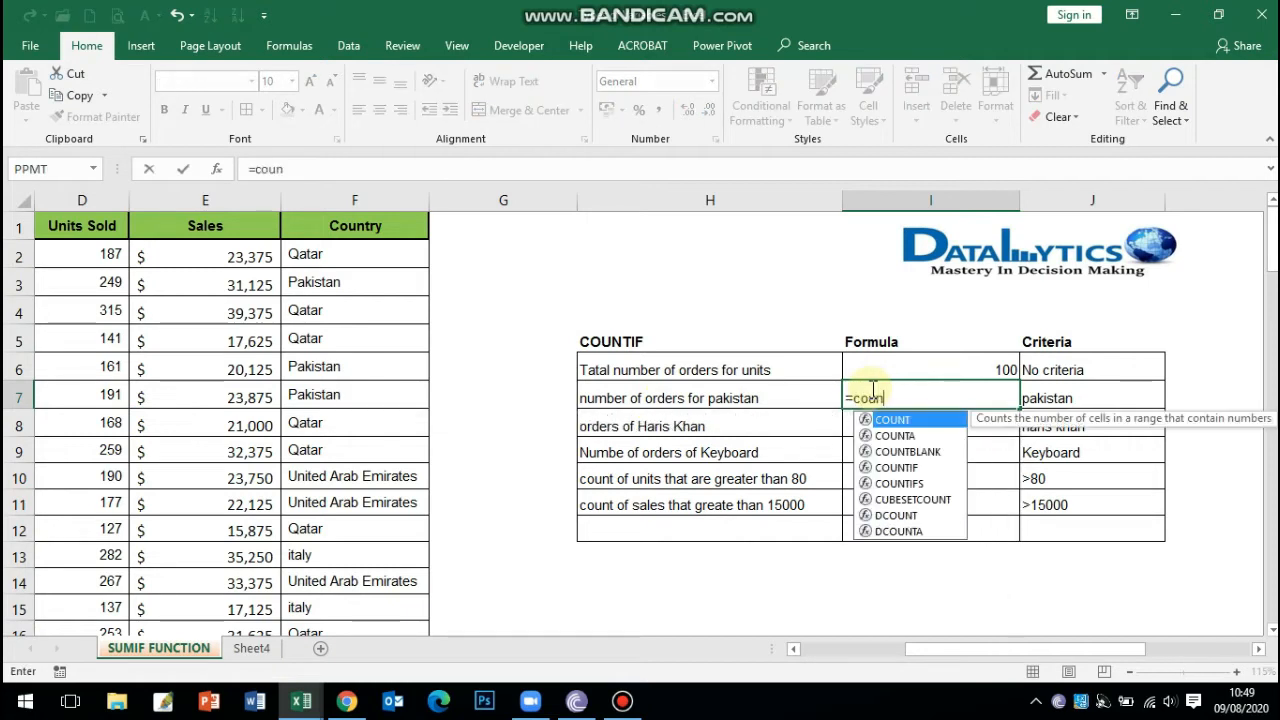
{"action": "key", "text": "Down"}
{"action": "key", "text": "Down"}
{"action": "key", "text": "Down"}
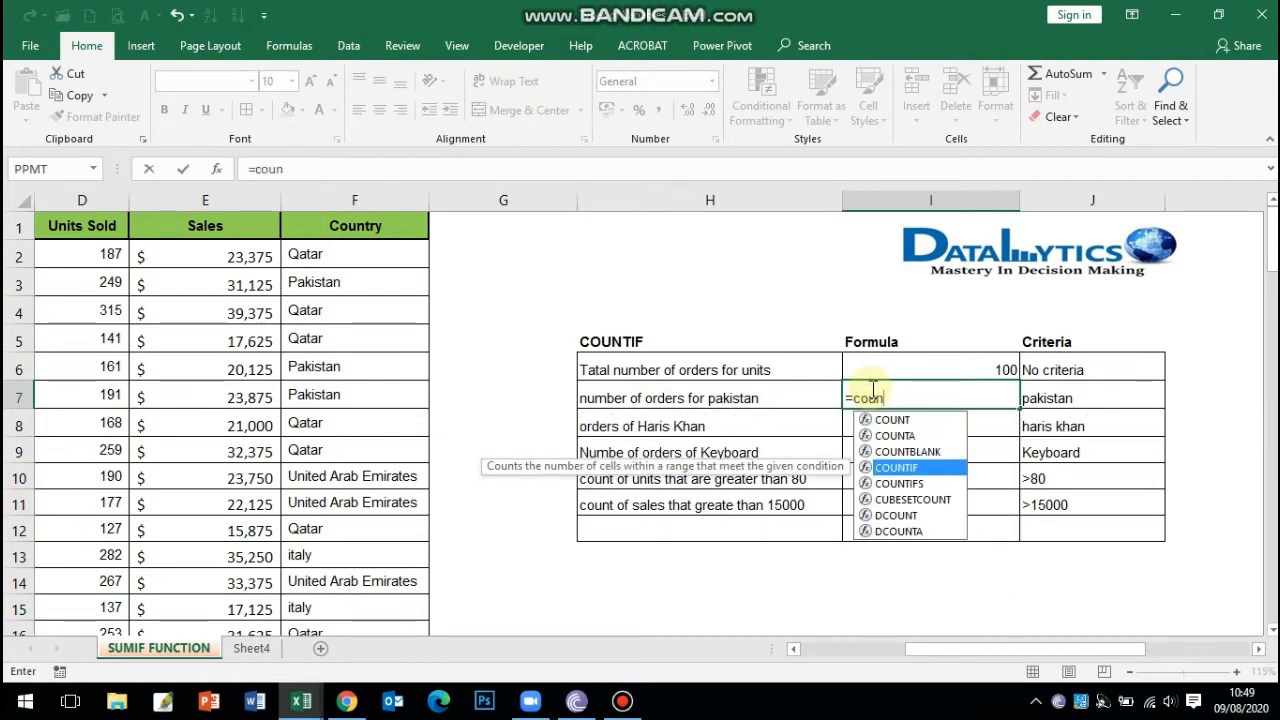
{"action": "key", "text": "Tab"}
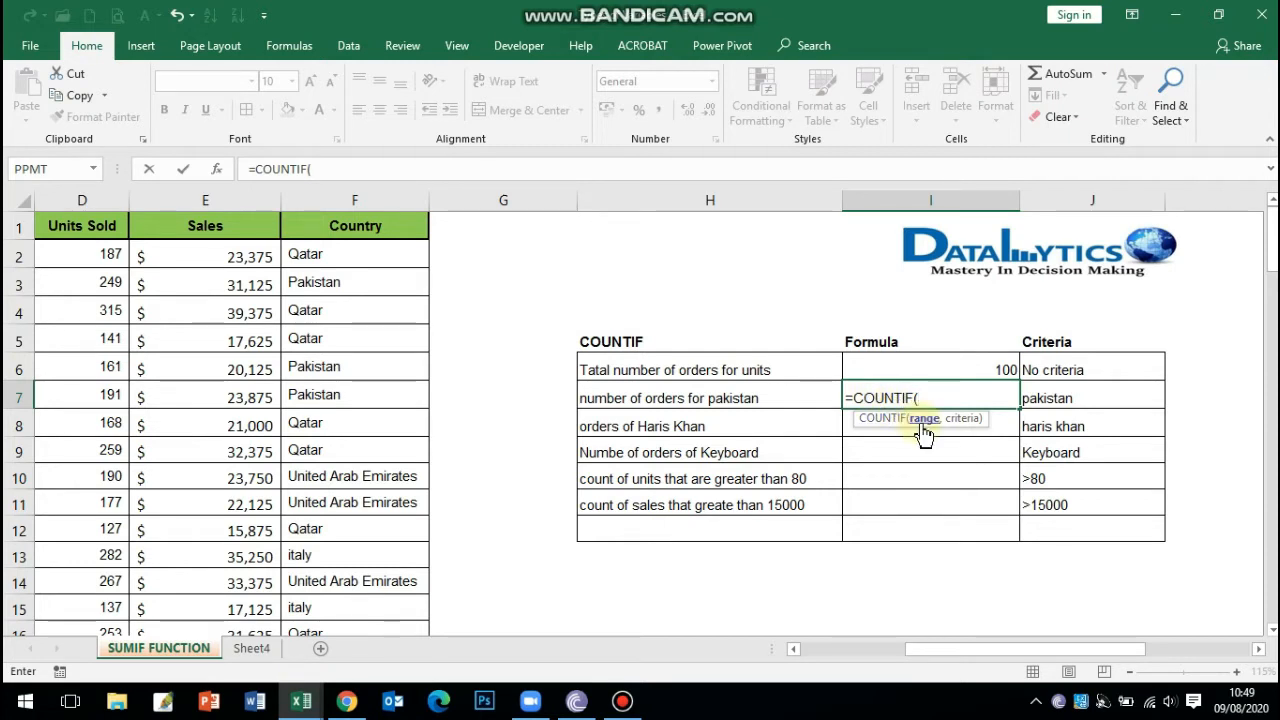
{"action": "left_click", "coordinate": [361, 260]}
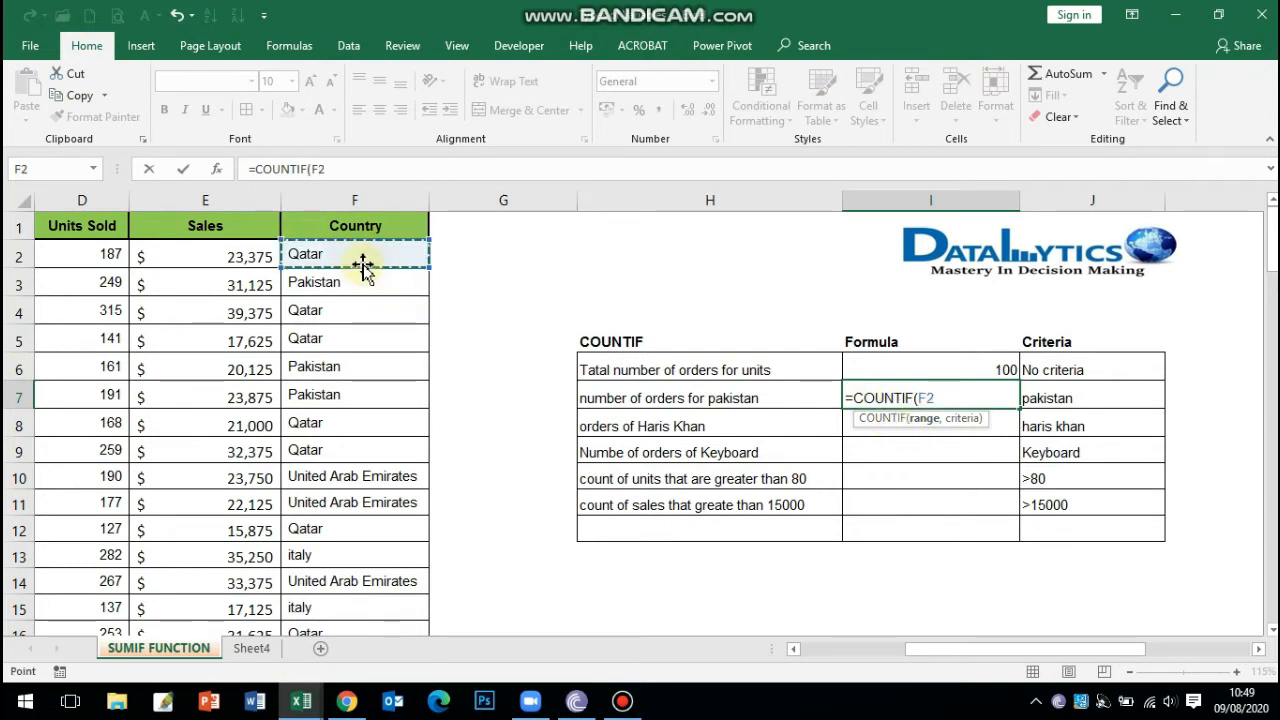
{"action": "key", "text": "ctrl+shift+Down"}
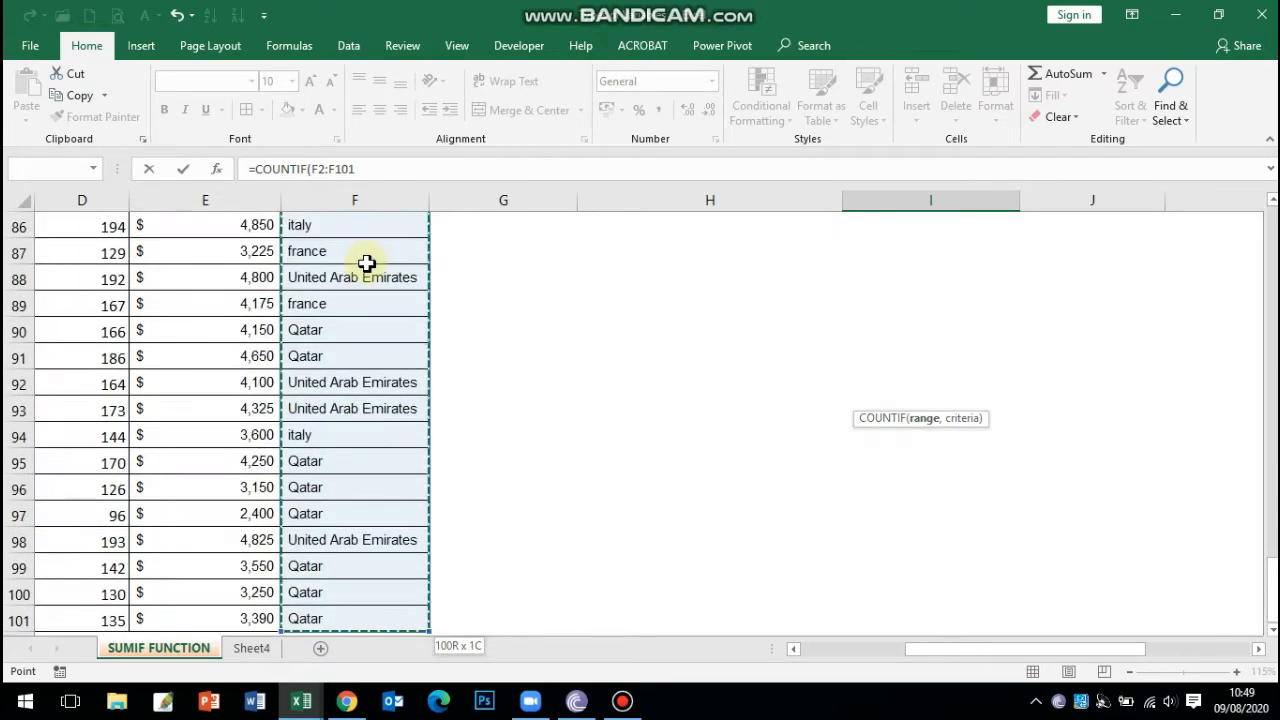
{"action": "key", "text": "ctrl+BackSpace"}
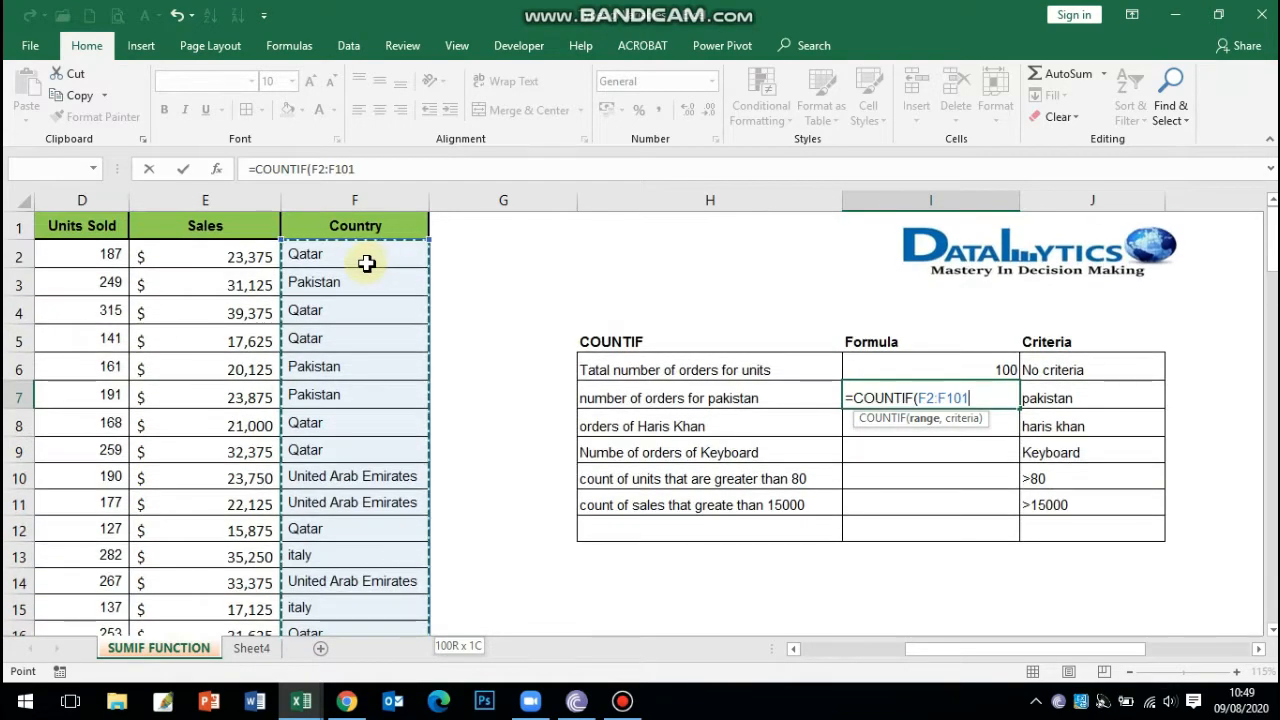
{"action": "type", "text": ","}
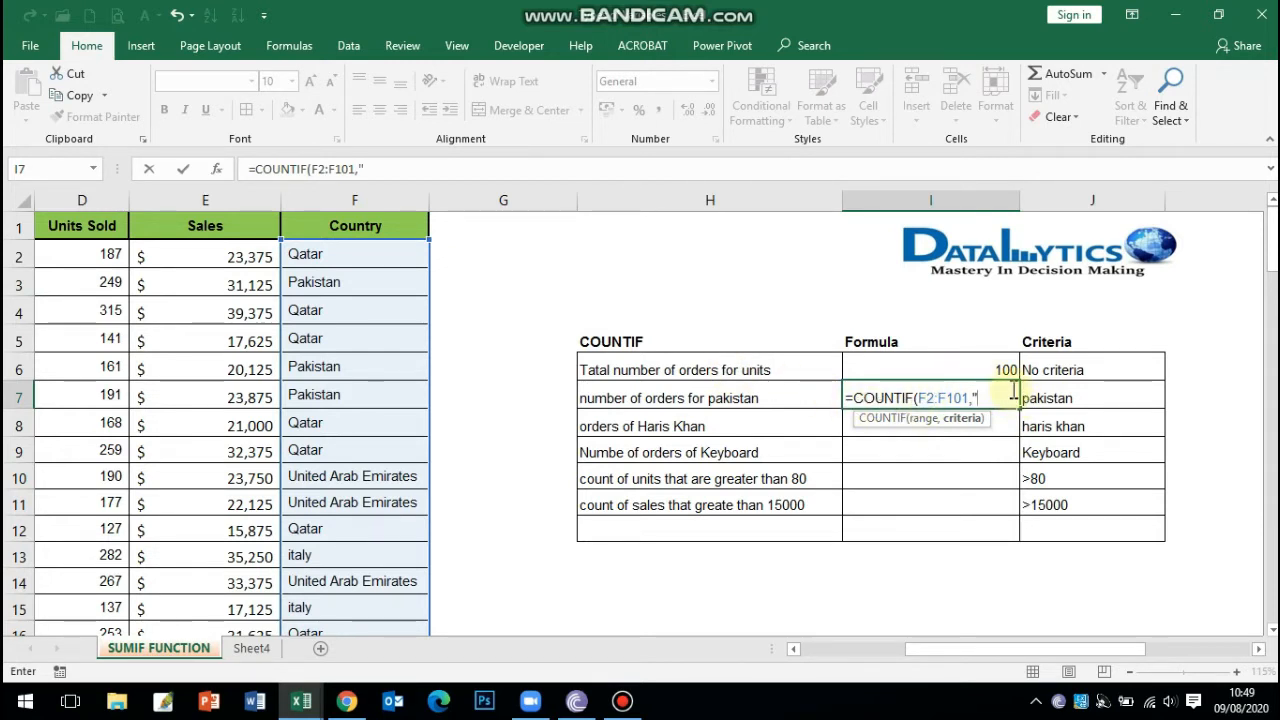
{"action": "type", "text": "pakista"}
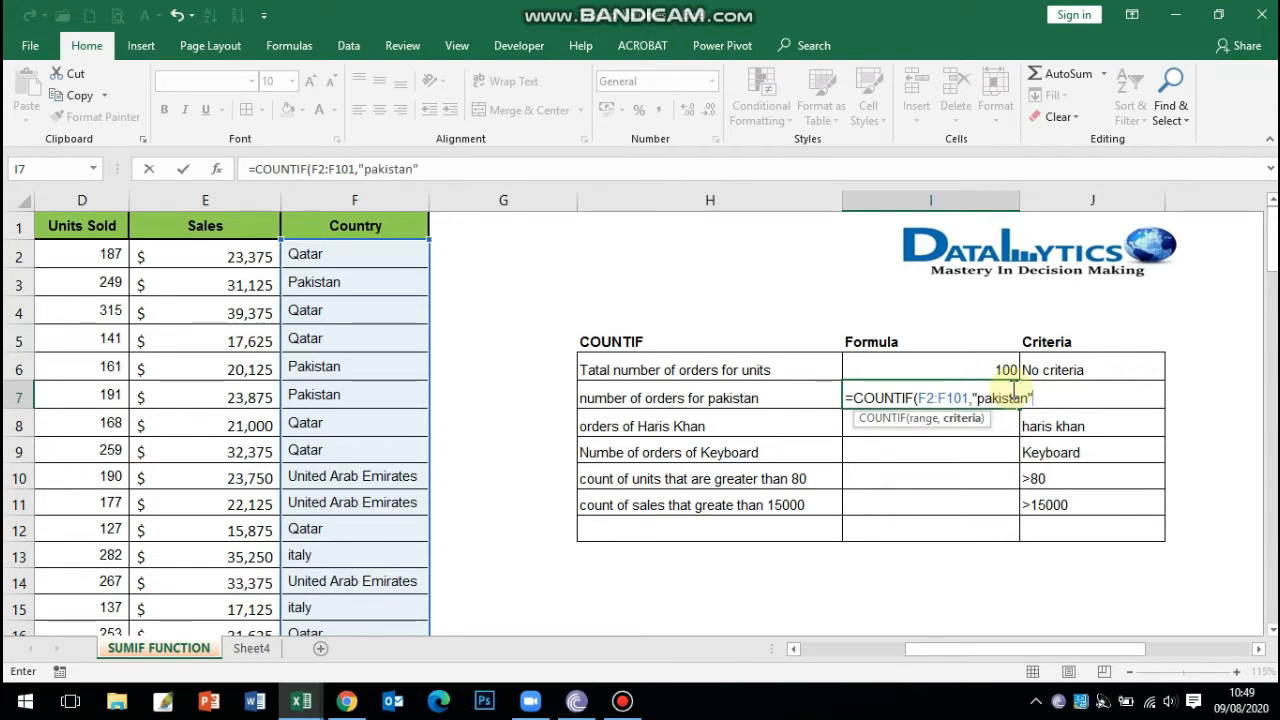
{"action": "type", "text": "n\""}
{"action": "key", "text": "Return"}
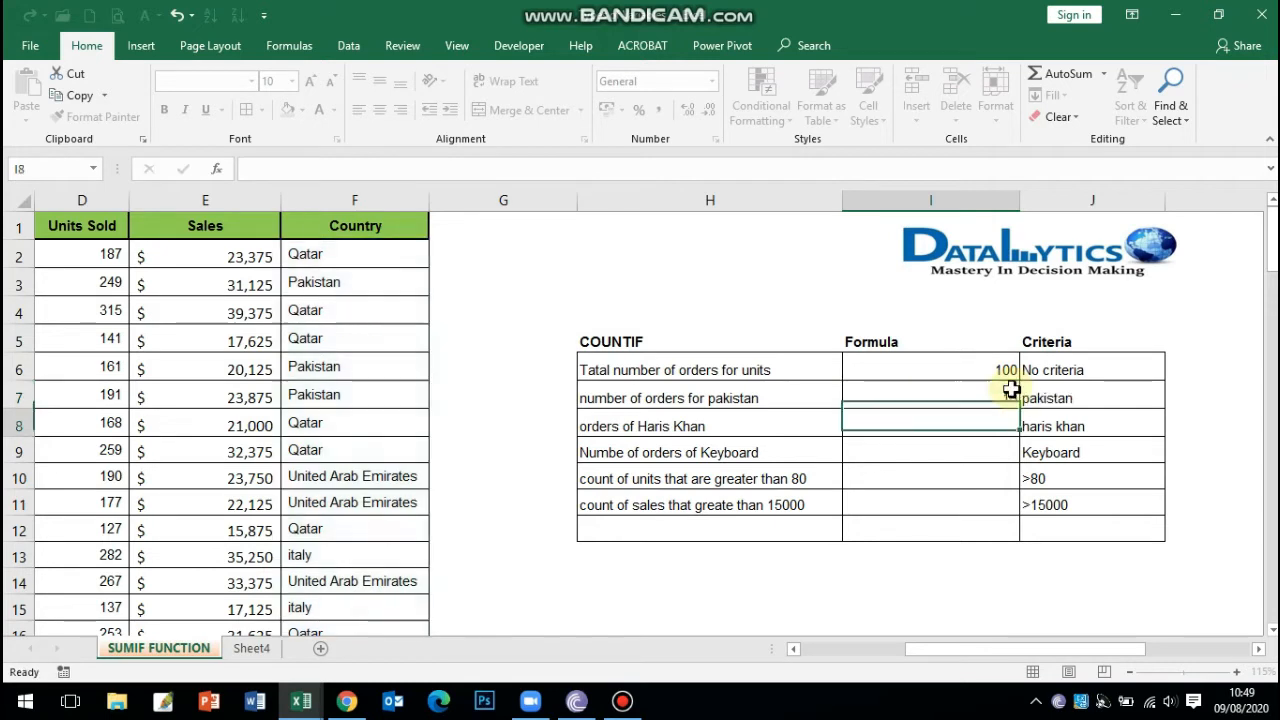
Replace the typed "pakistan" criterion in the I7 COUNTIF formula with a reference to cell J7.
{"action": "left_click", "coordinate": [984, 397]}
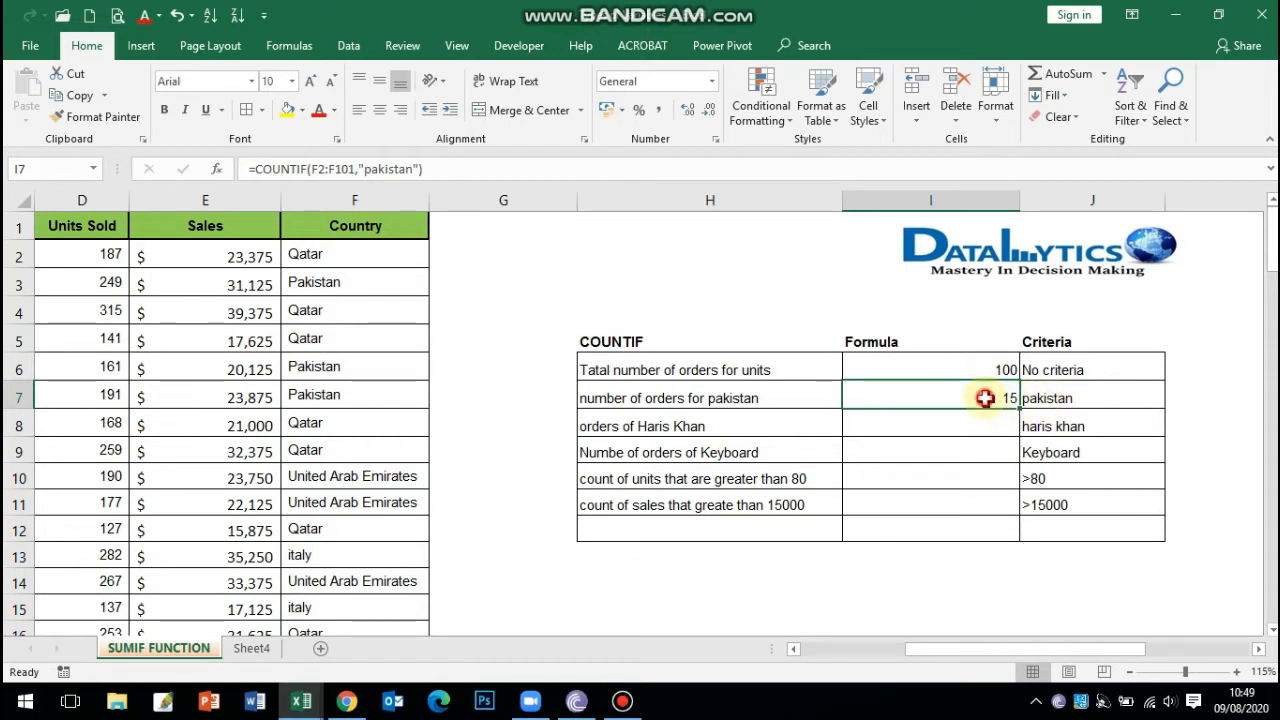
{"action": "left_click", "coordinate": [418, 169]}
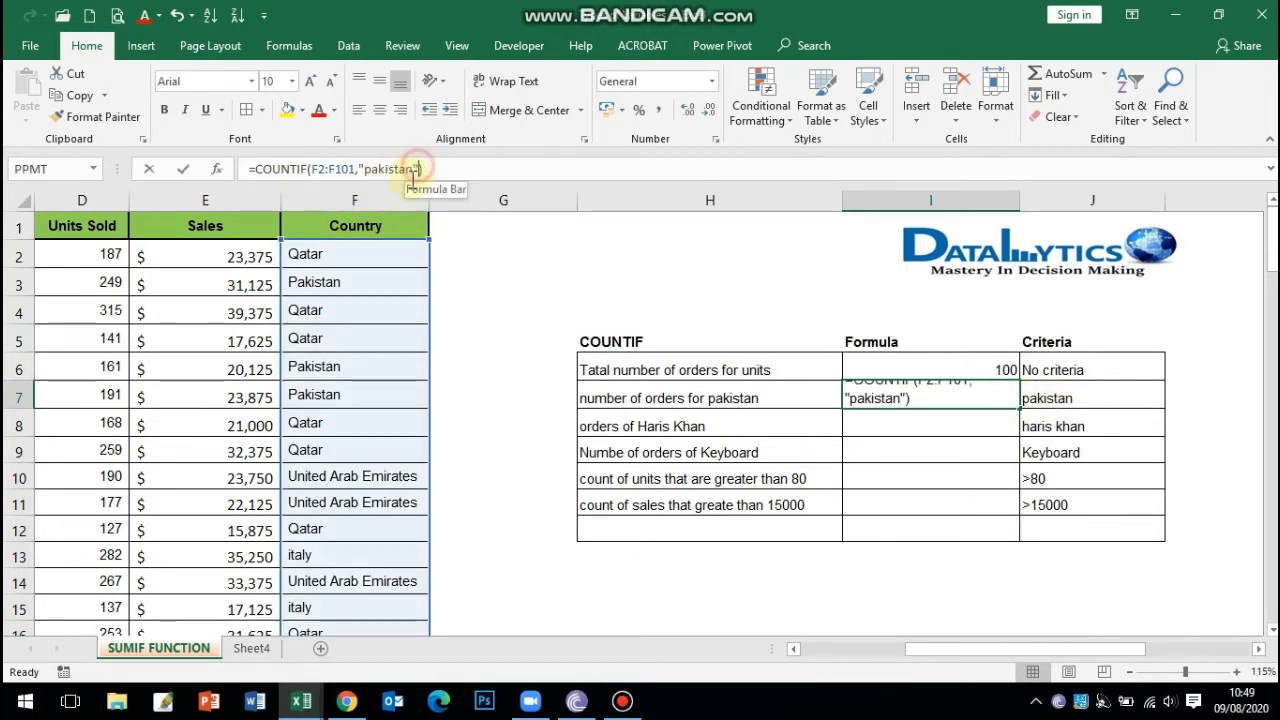
{"action": "key", "text": "BackSpace"}
{"action": "key", "text": "BackSpace"}
{"action": "key", "text": "BackSpace"}
{"action": "key", "text": "BackSpace"}
{"action": "key", "text": "BackSpace"}
{"action": "key", "text": "BackSpace"}
{"action": "key", "text": "BackSpace"}
{"action": "key", "text": "BackSpace"}
{"action": "key", "text": "BackSpace"}
{"action": "key", "text": "BackSpace"}
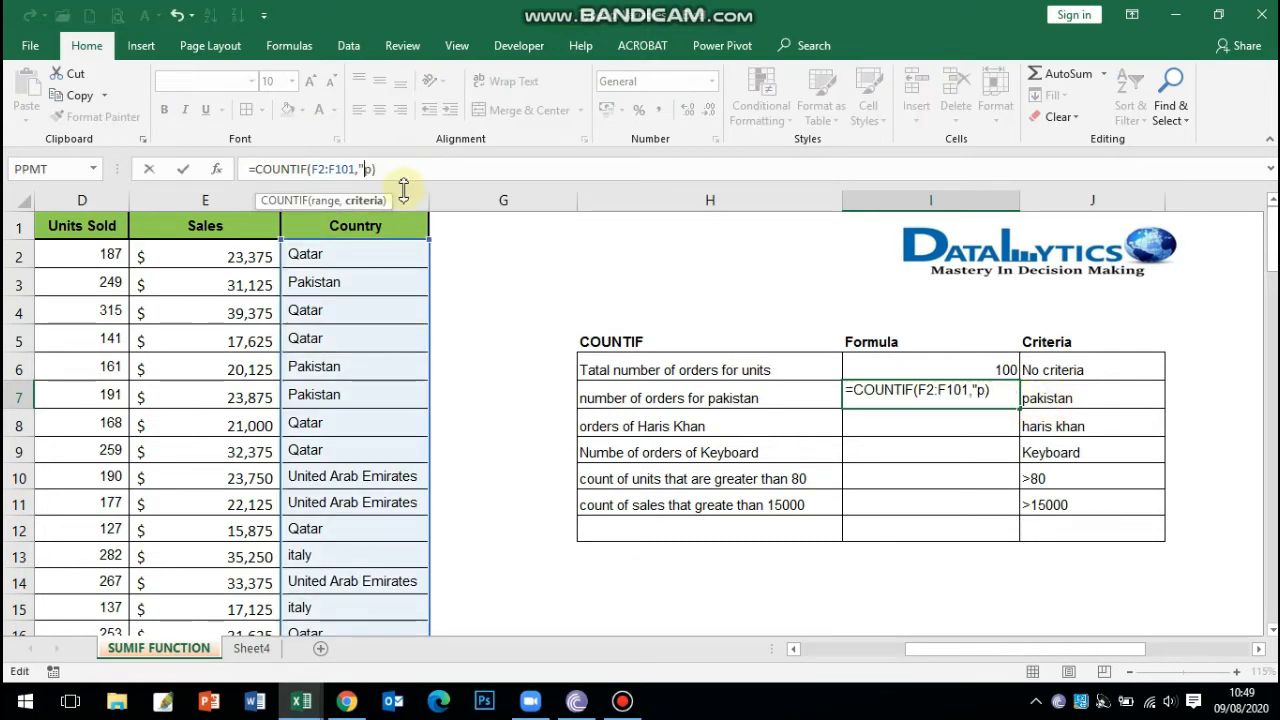
{"action": "left_click", "coordinate": [1055, 390]}
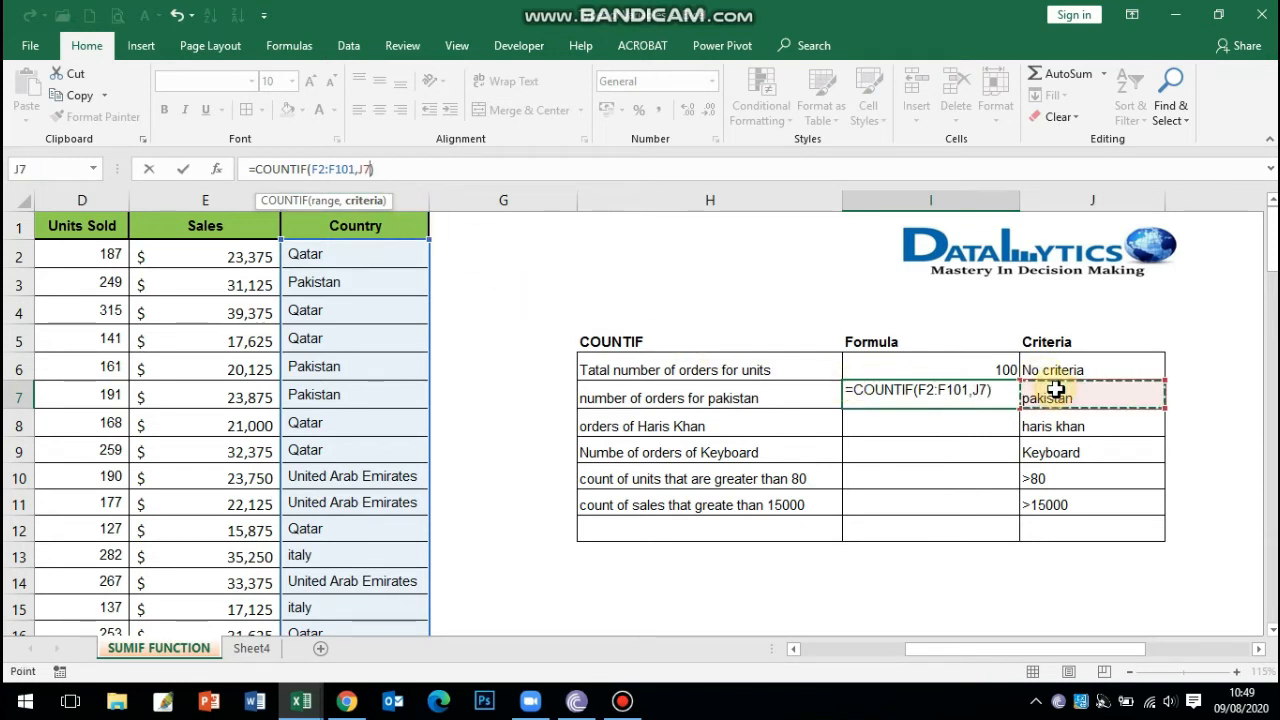
{"action": "key", "text": "Return"}
{"action": "left_click", "coordinate": [1003, 398]}
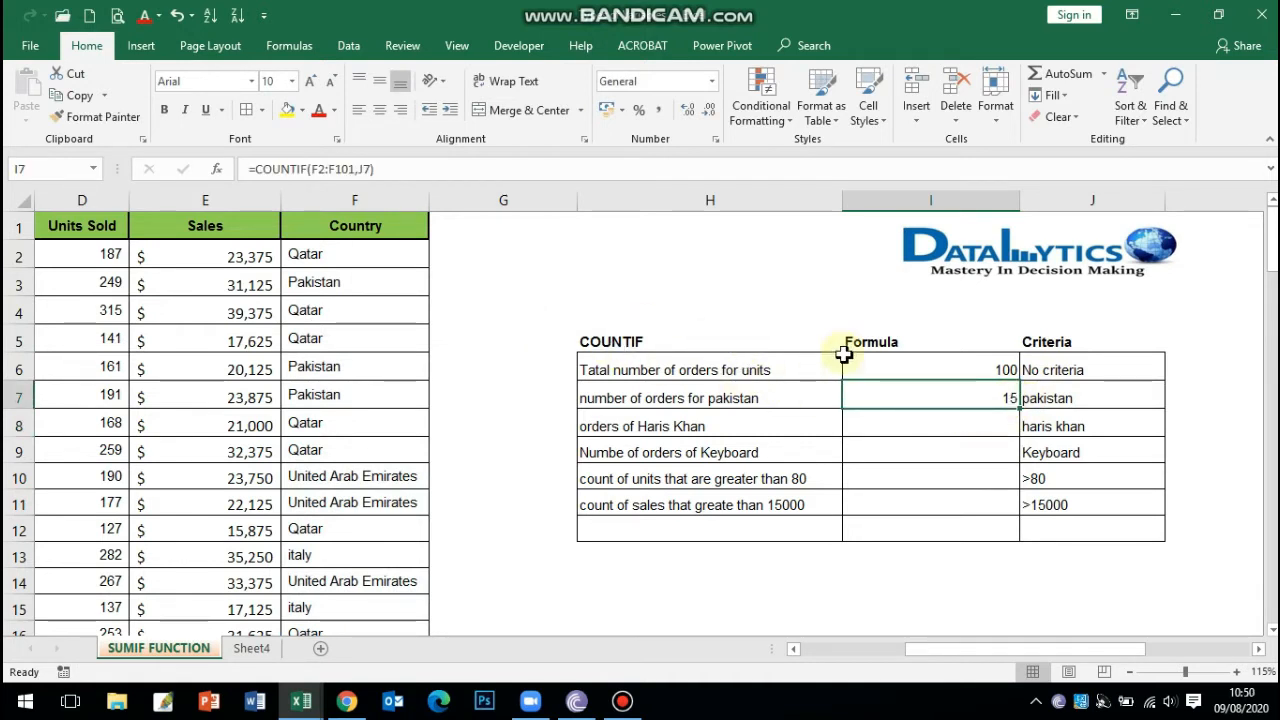
Change the country criterion in J7 to qatar and check the recalculated count in I7.
{"action": "left_click", "coordinate": [1030, 398]}
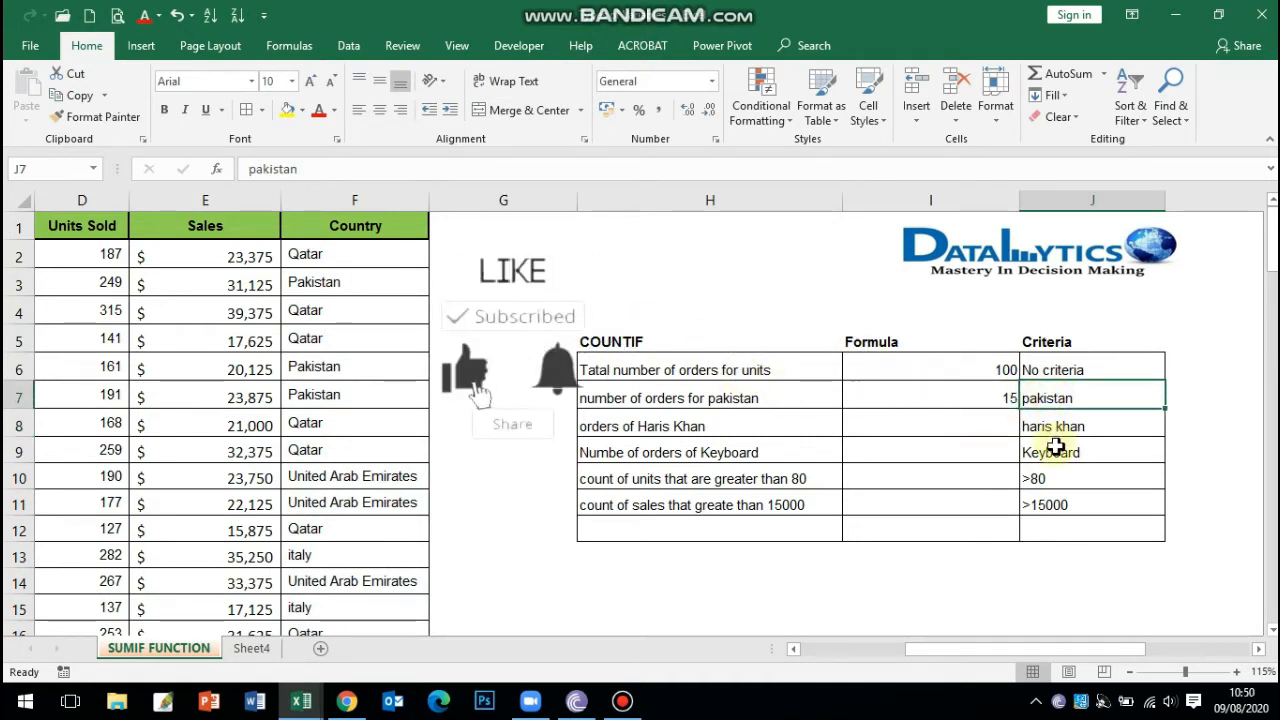
{"action": "type", "text": "qatar"}
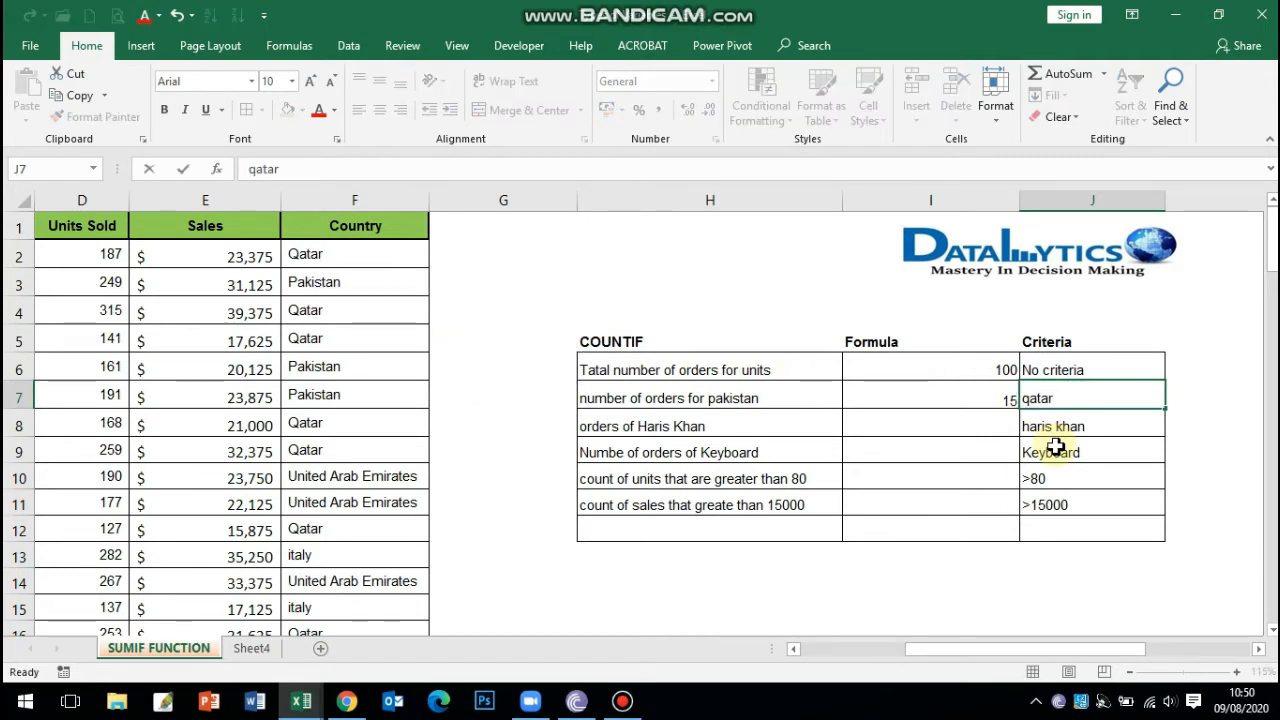
{"action": "key", "text": "Return"}
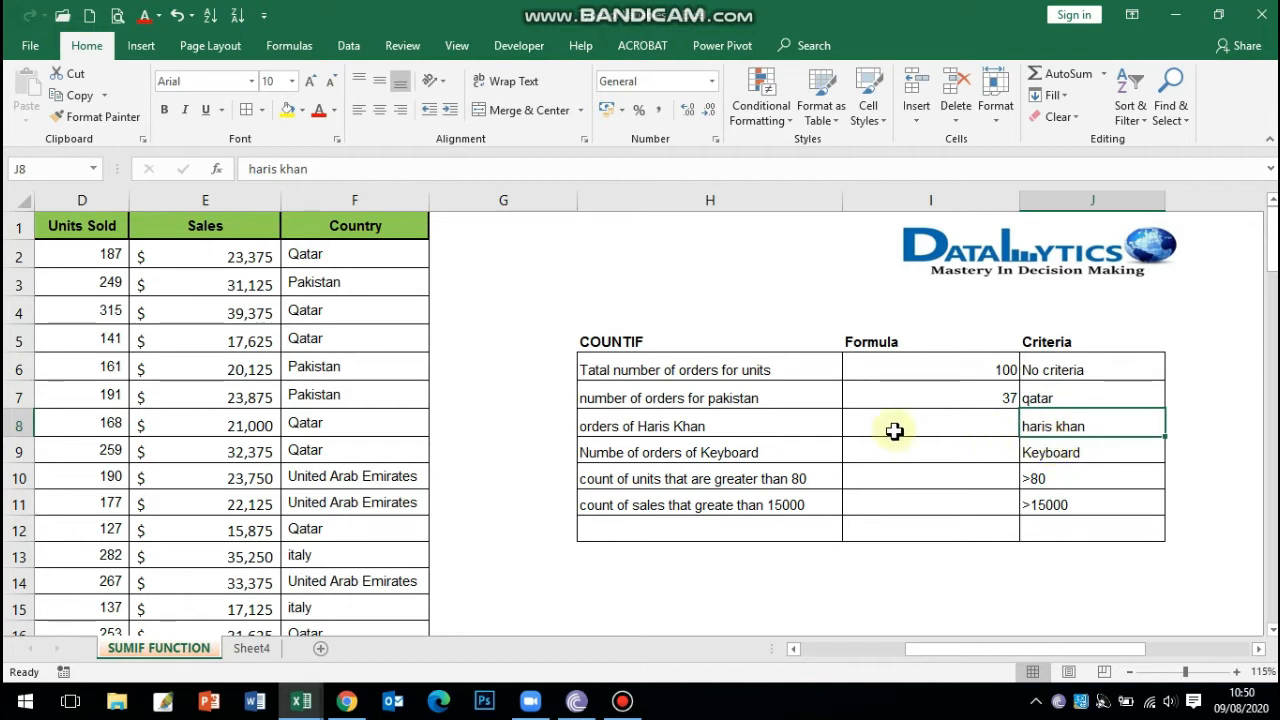
{"action": "left_click", "coordinate": [912, 400]}
{"action": "left_click", "coordinate": [920, 420]}
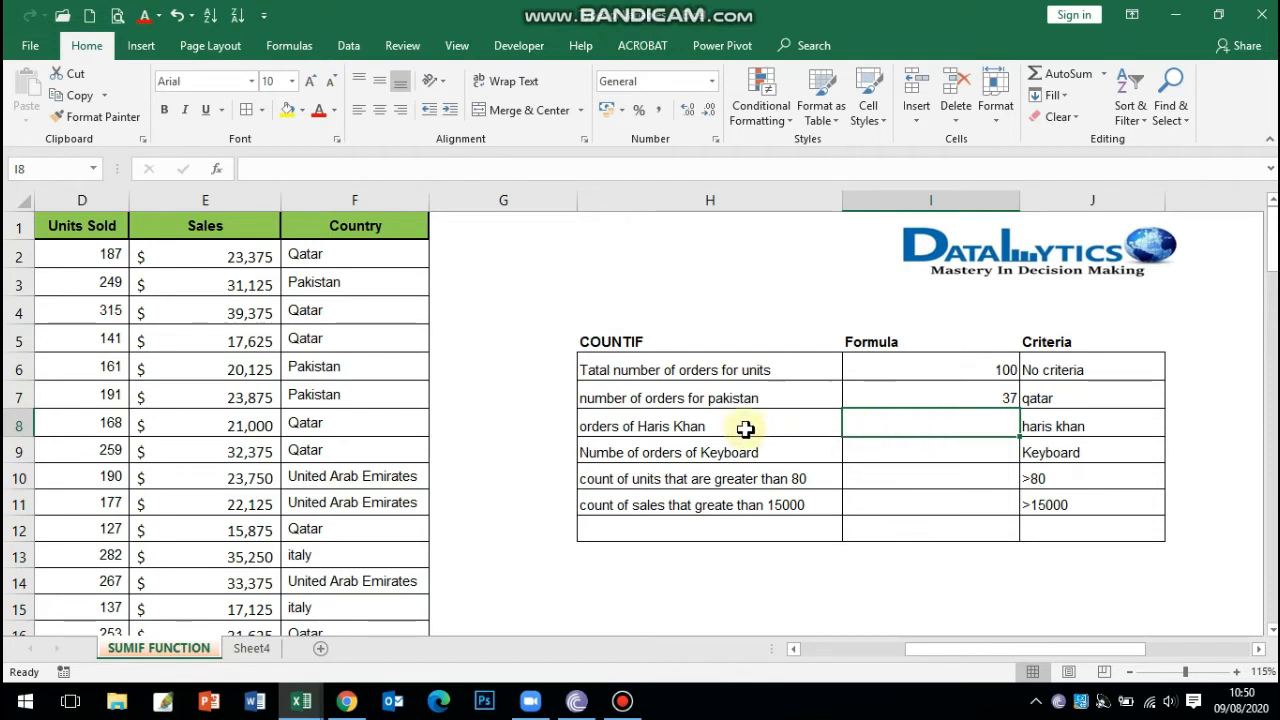
Enter a COUNTIF formula in I8 over the Sales person range B2:B101 with cell J8 as the criterion.
{"action": "left_click", "coordinate": [713, 423]}
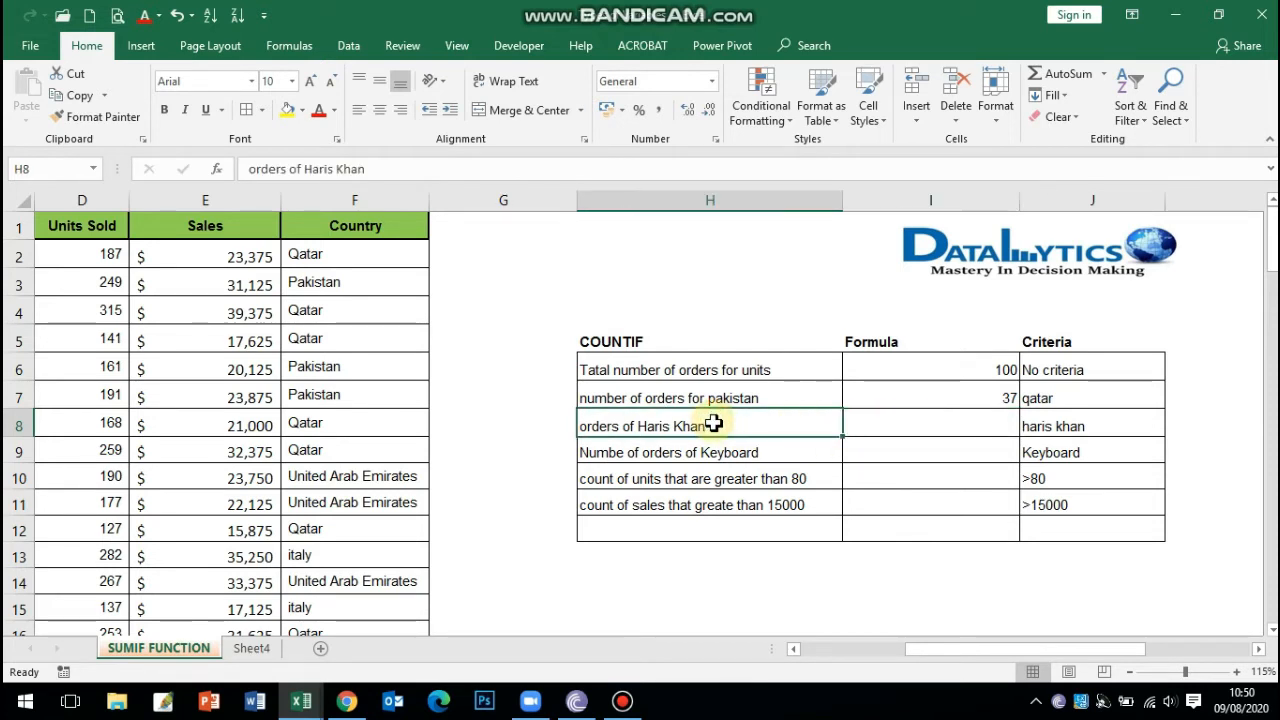
{"action": "left_click", "coordinate": [878, 430]}
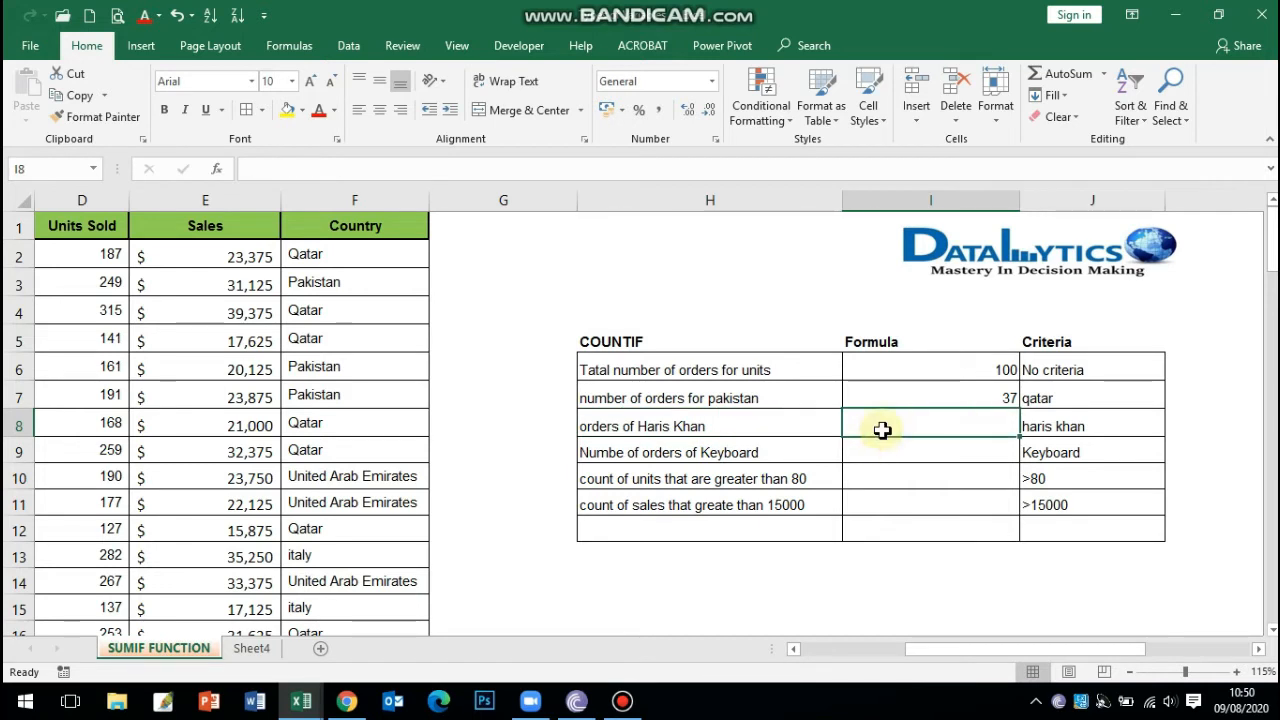
{"action": "type", "text": "=coou"}
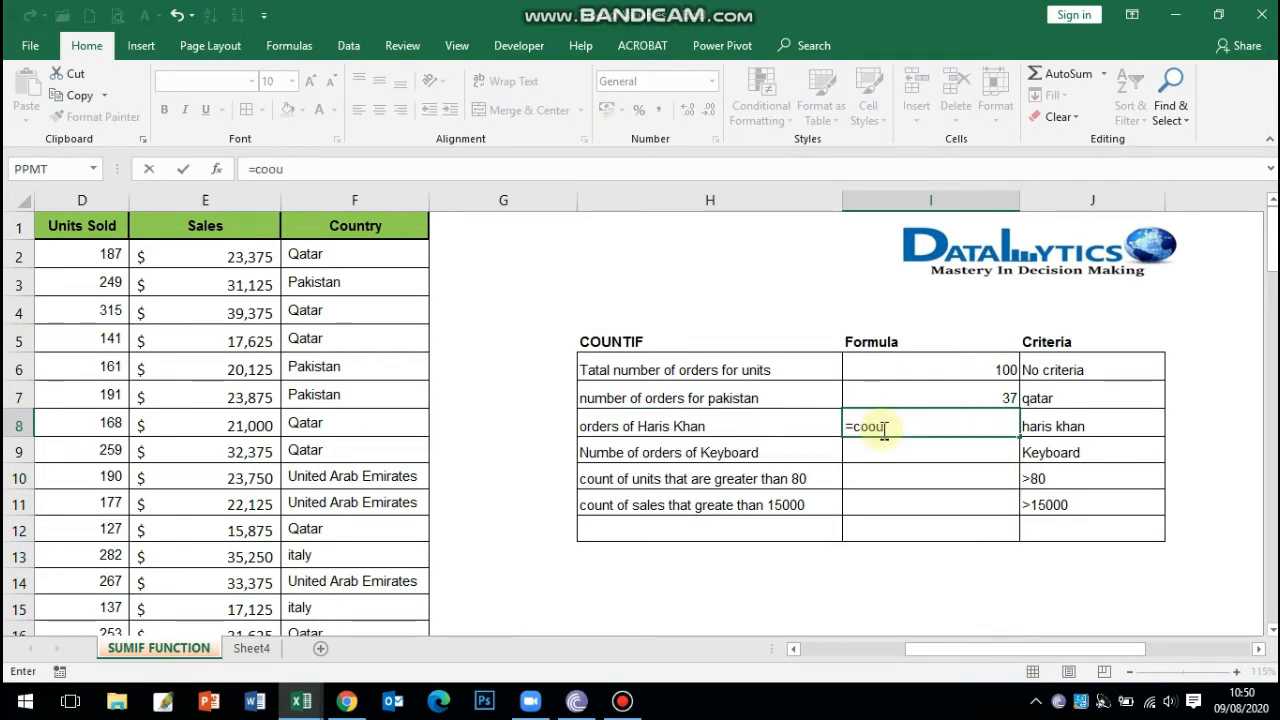
{"action": "key", "text": "BackSpace"}
{"action": "key", "text": "BackSpace"}
{"action": "type", "text": "unt"}
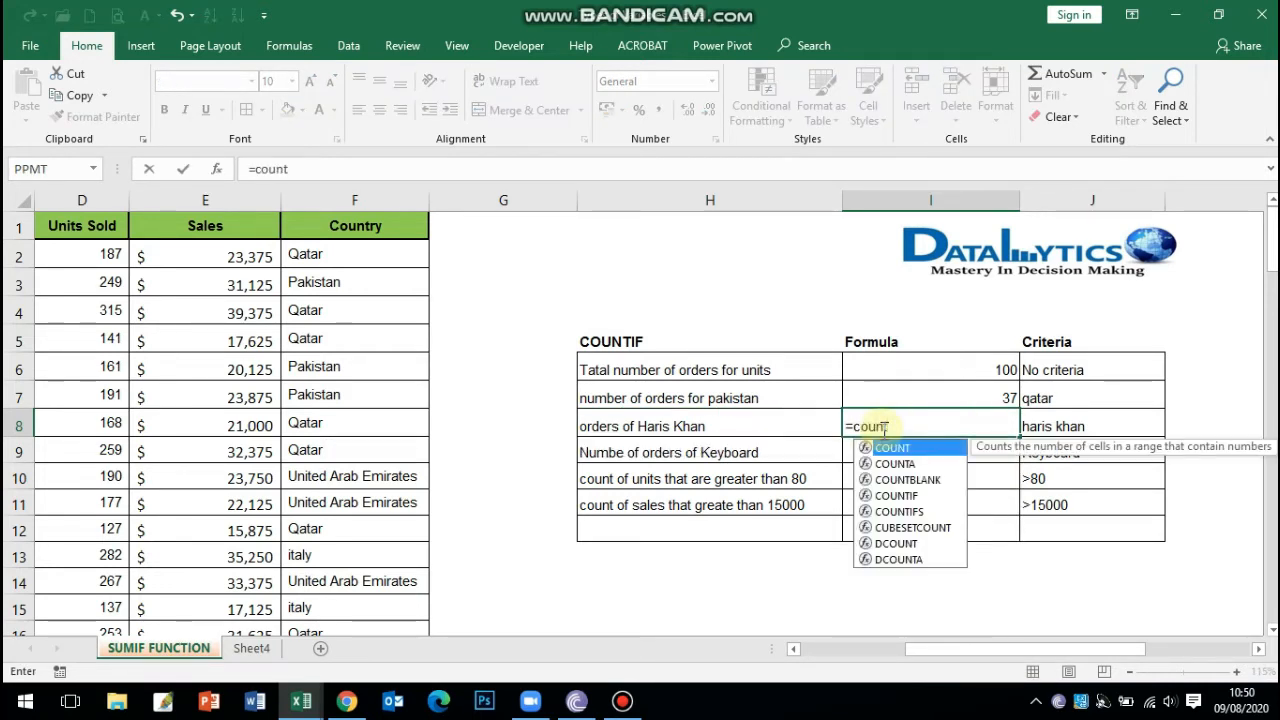
{"action": "key", "text": "Down"}
{"action": "key", "text": "Down"}
{"action": "key", "text": "Down"}
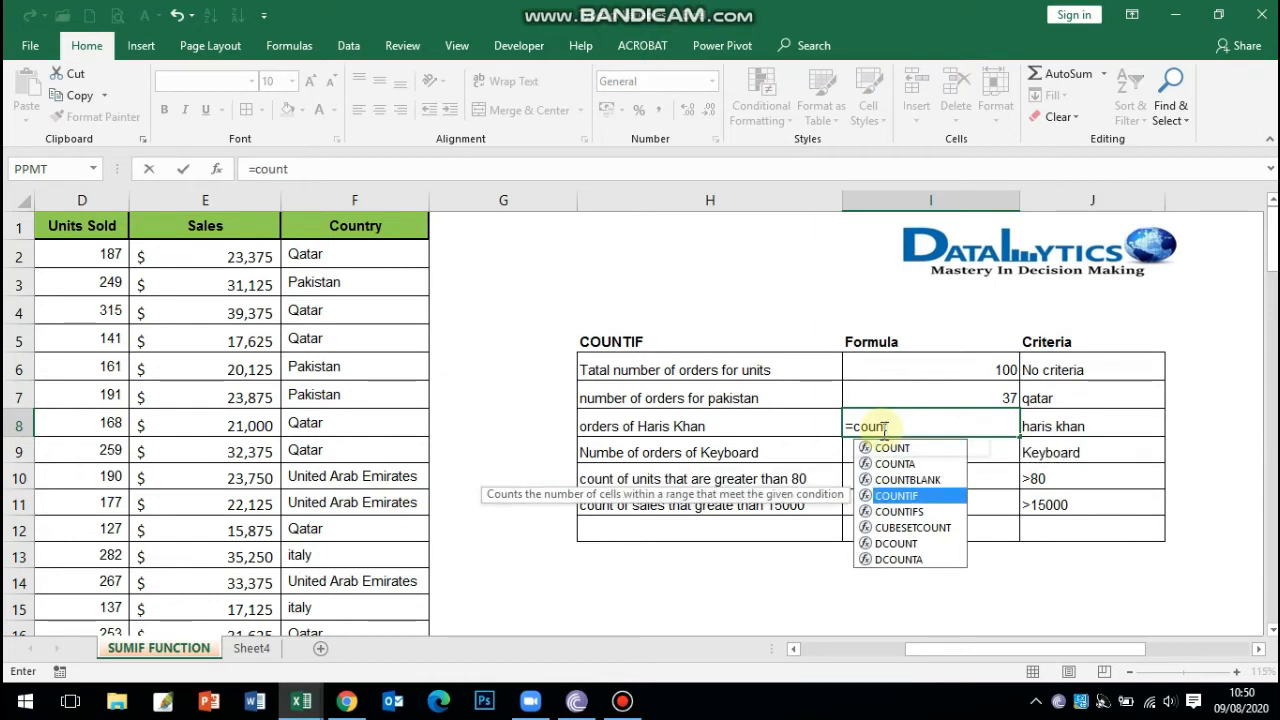
{"action": "key", "text": "Tab"}
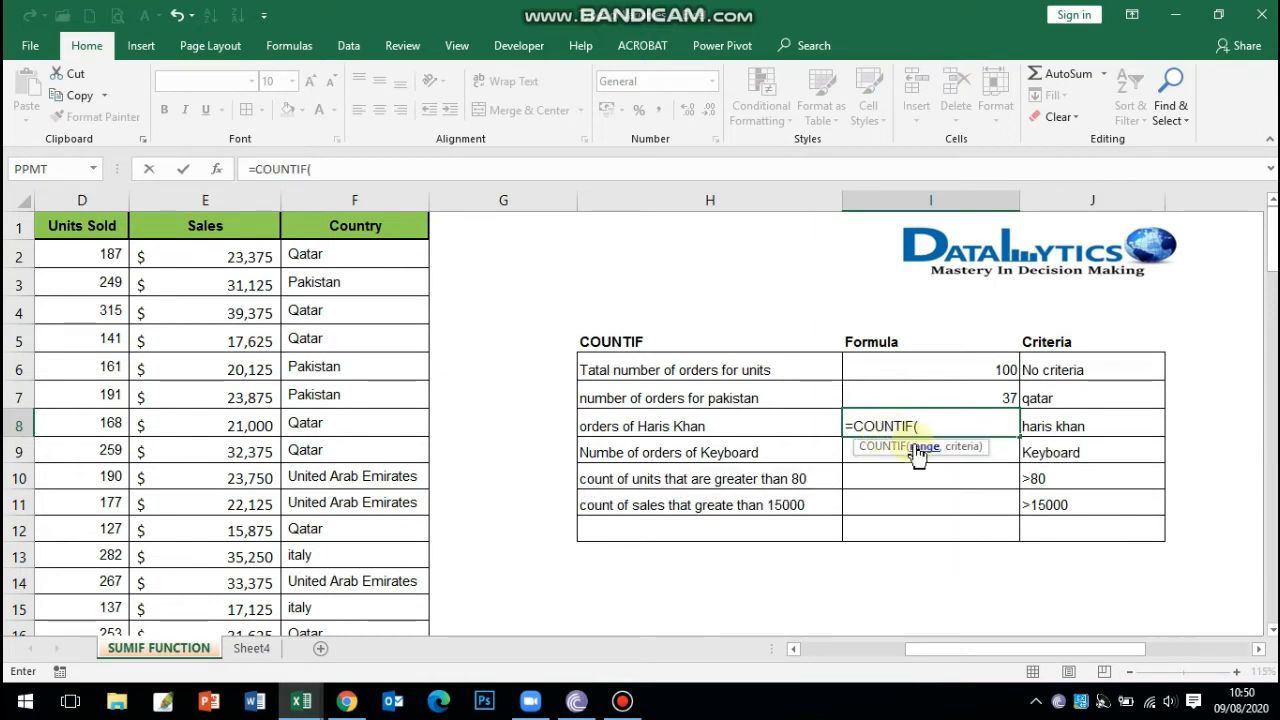
{"action": "left_click", "coordinate": [795, 650]}
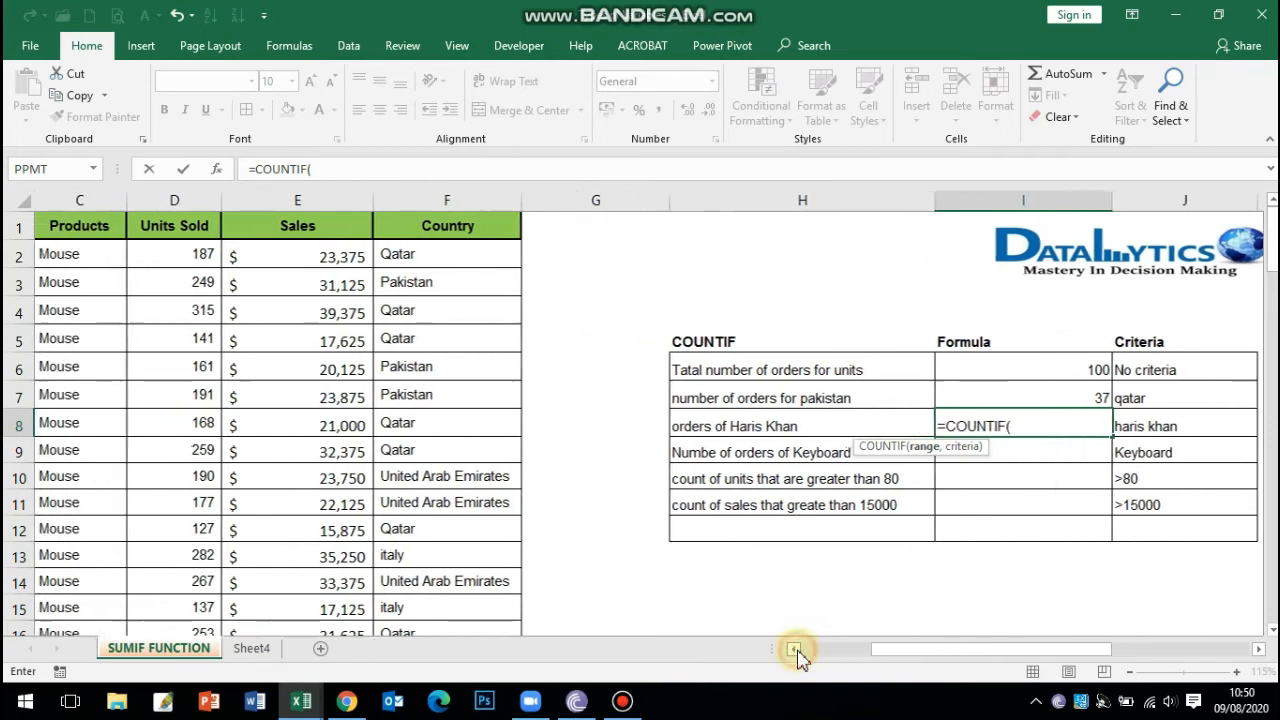
{"action": "left_click", "coordinate": [795, 650]}
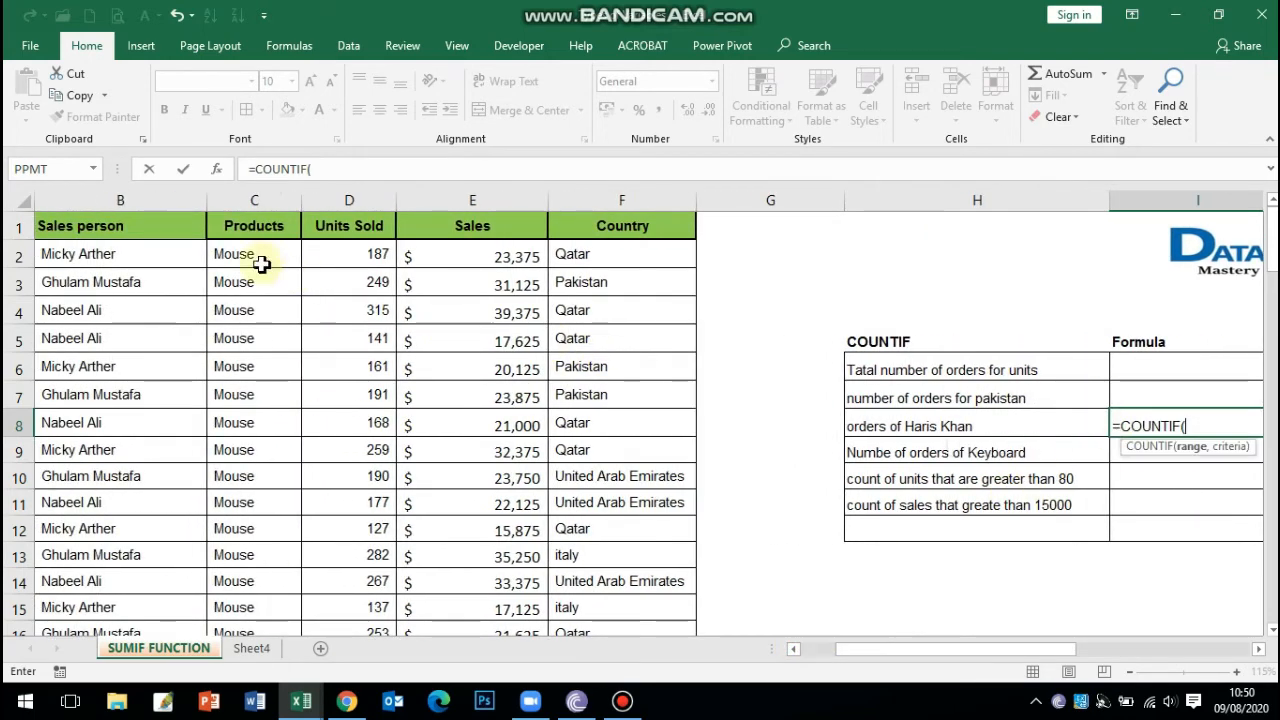
{"action": "left_click", "coordinate": [148, 256]}
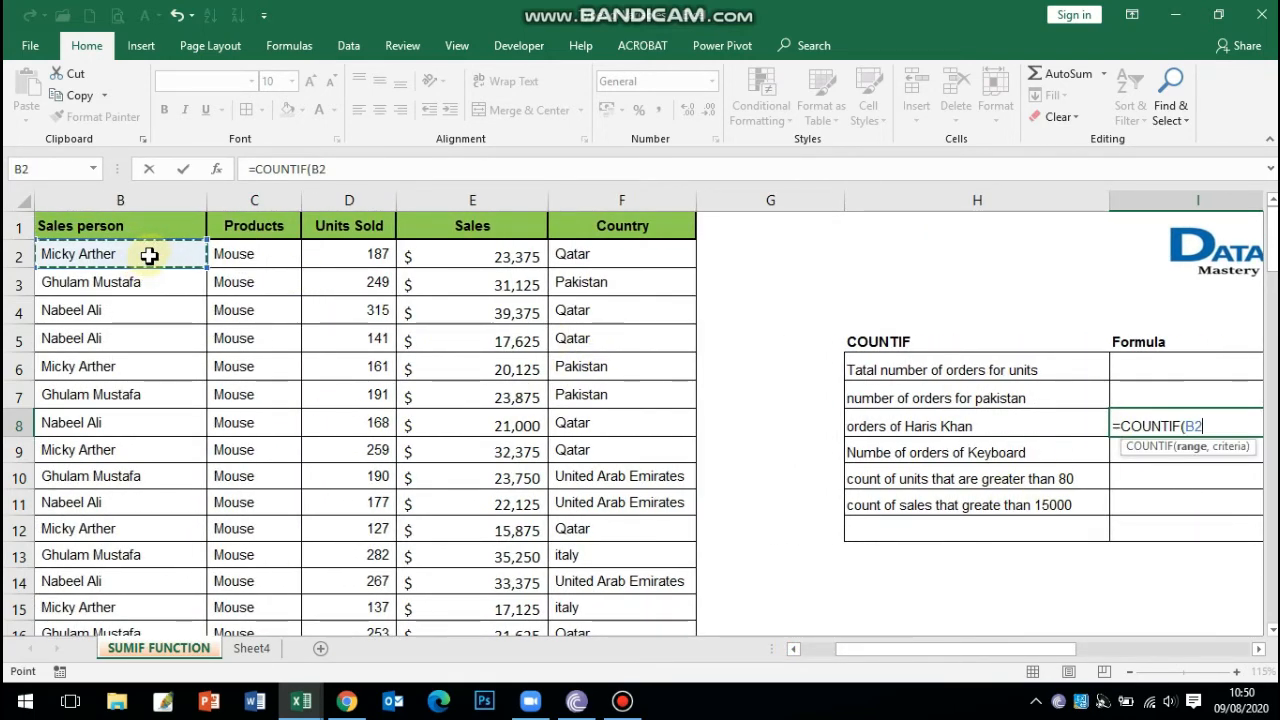
{"action": "key", "text": "ctrl+shift+Down"}
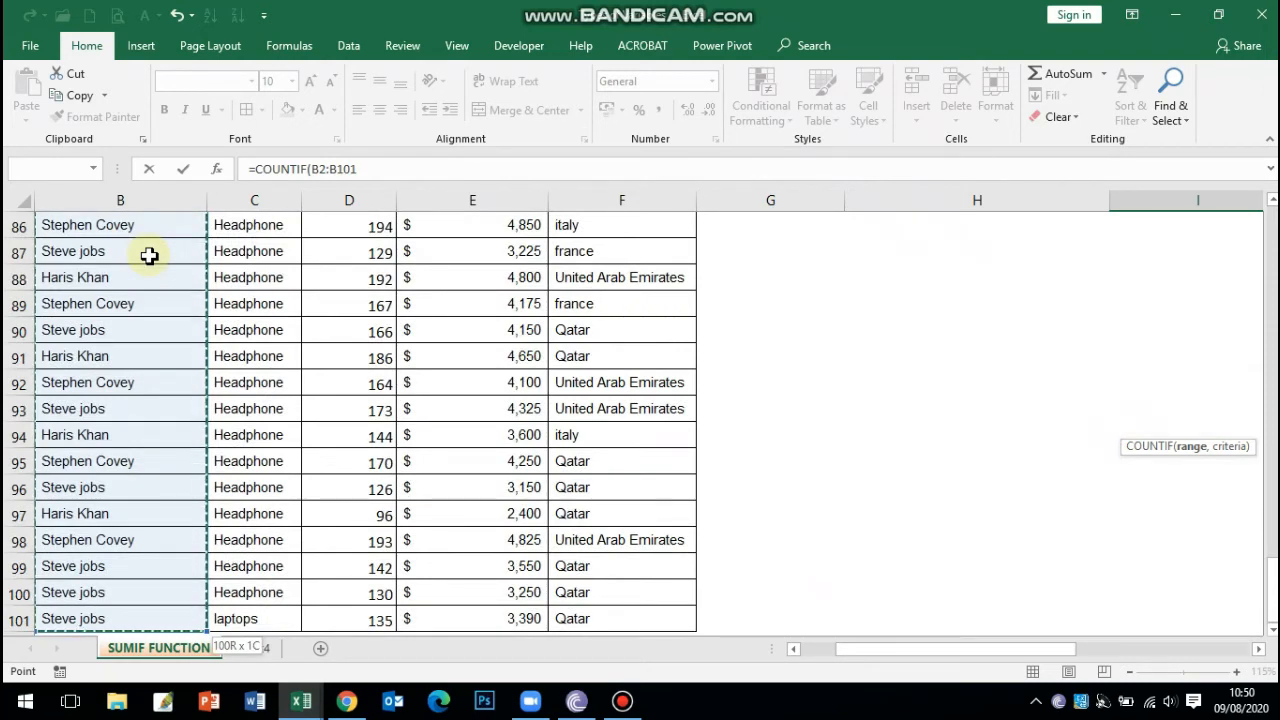
{"action": "key", "text": "ctrl+BackSpace"}
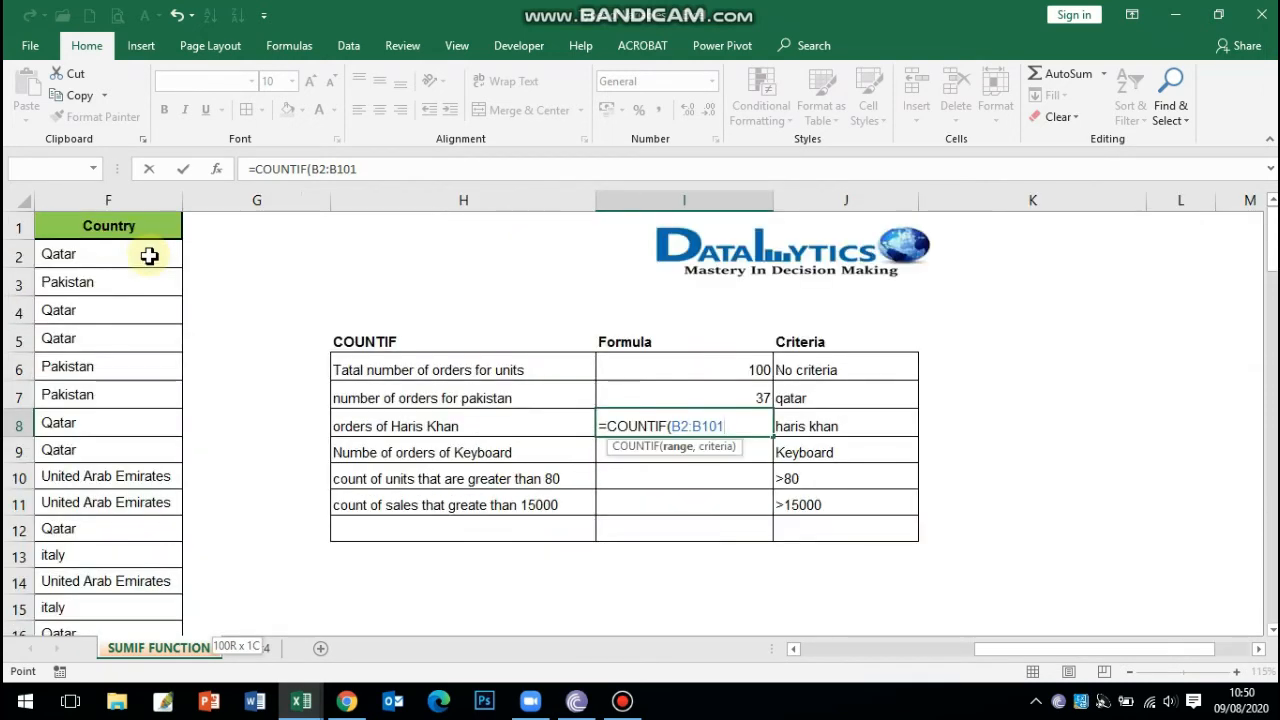
{"action": "type", "text": ","}
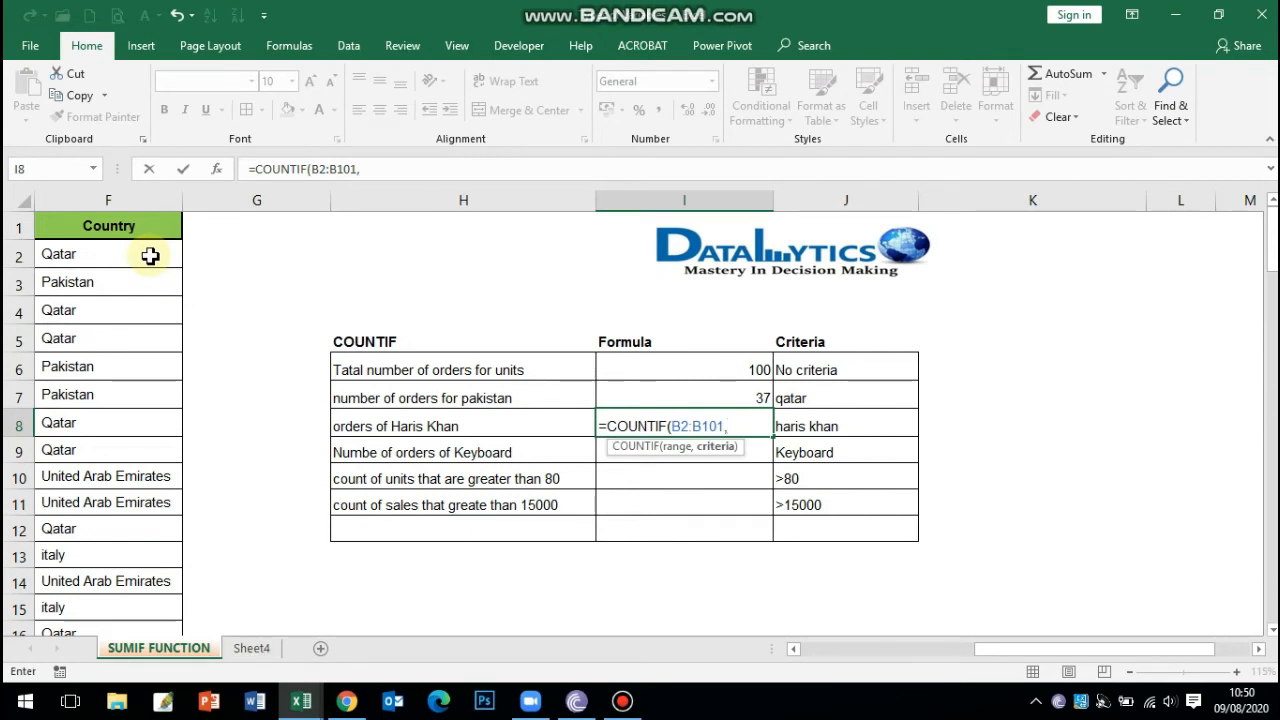
{"action": "left_click", "coordinate": [823, 429]}
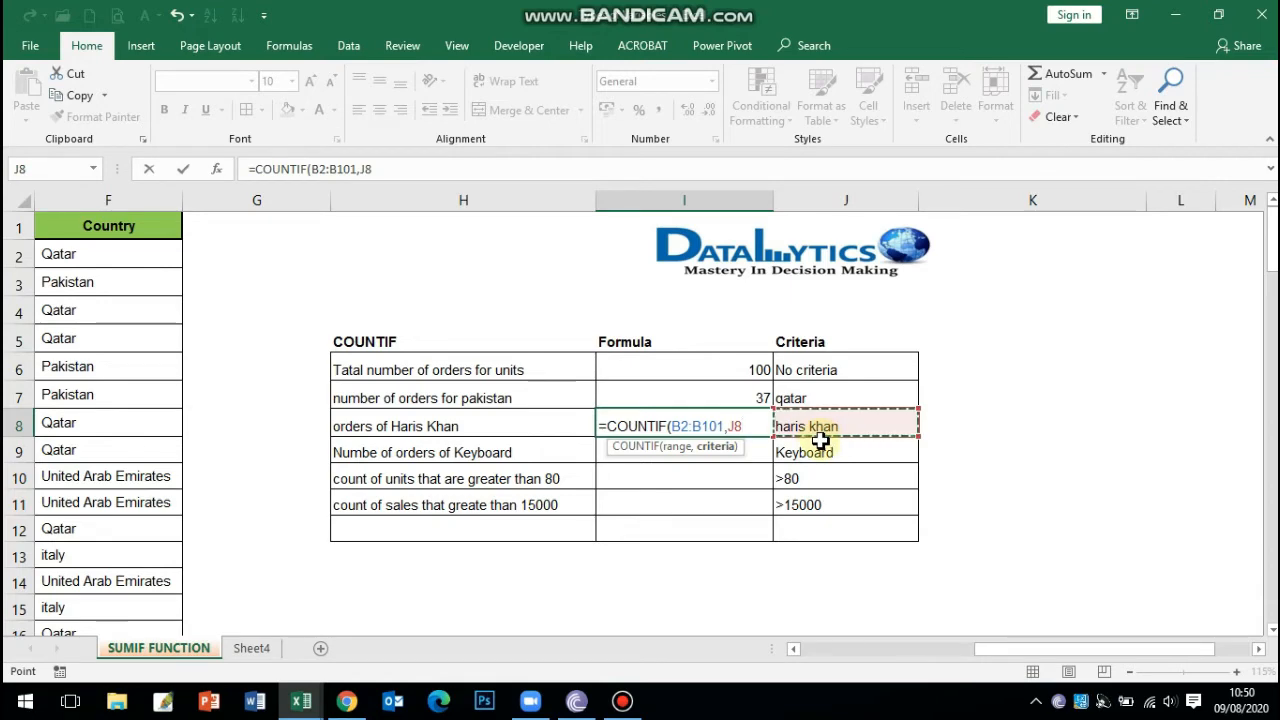
{"action": "key", "text": "Return"}
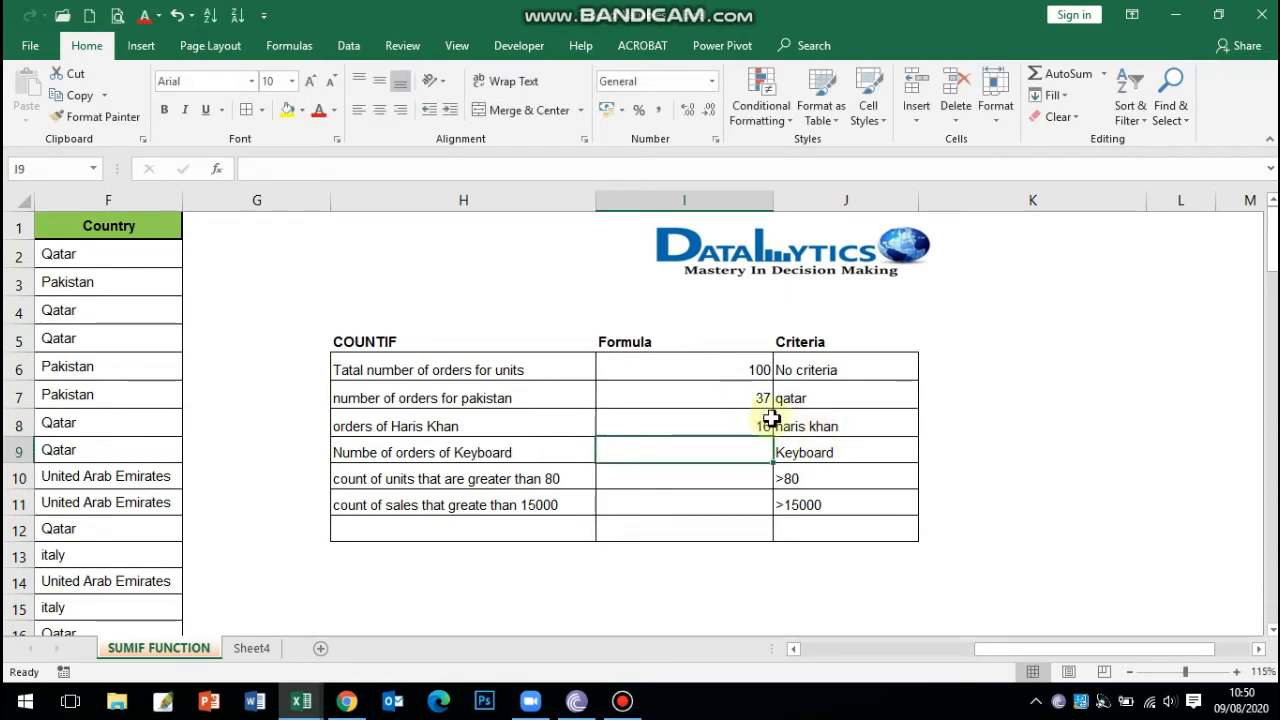
Change the salesperson criterion in J8 to another salesperson's full name from the data.
{"action": "left_click", "coordinate": [983, 656]}
{"action": "left_click_drag", "start_coordinate": [983, 656], "coordinate": [920, 654]}
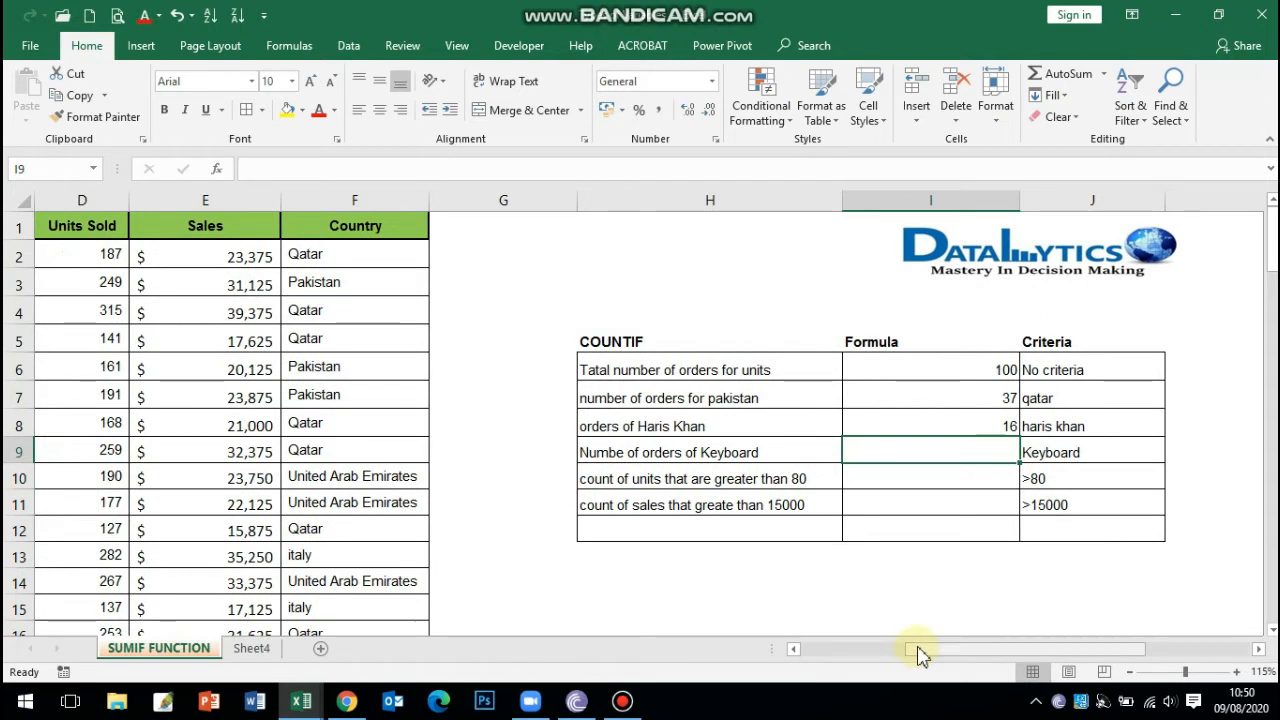
{"action": "left_click", "coordinate": [1053, 425]}
{"action": "type", "text": "ghula"}
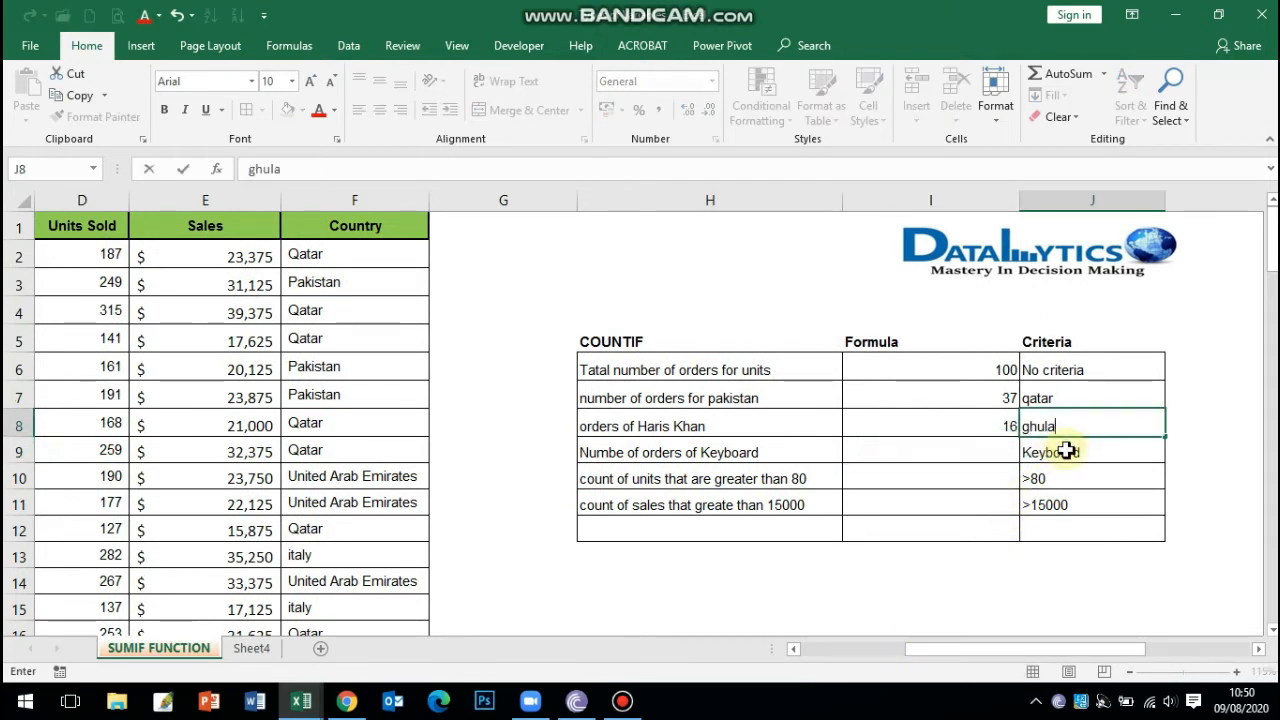
{"action": "type", "text": "m mustafa"}
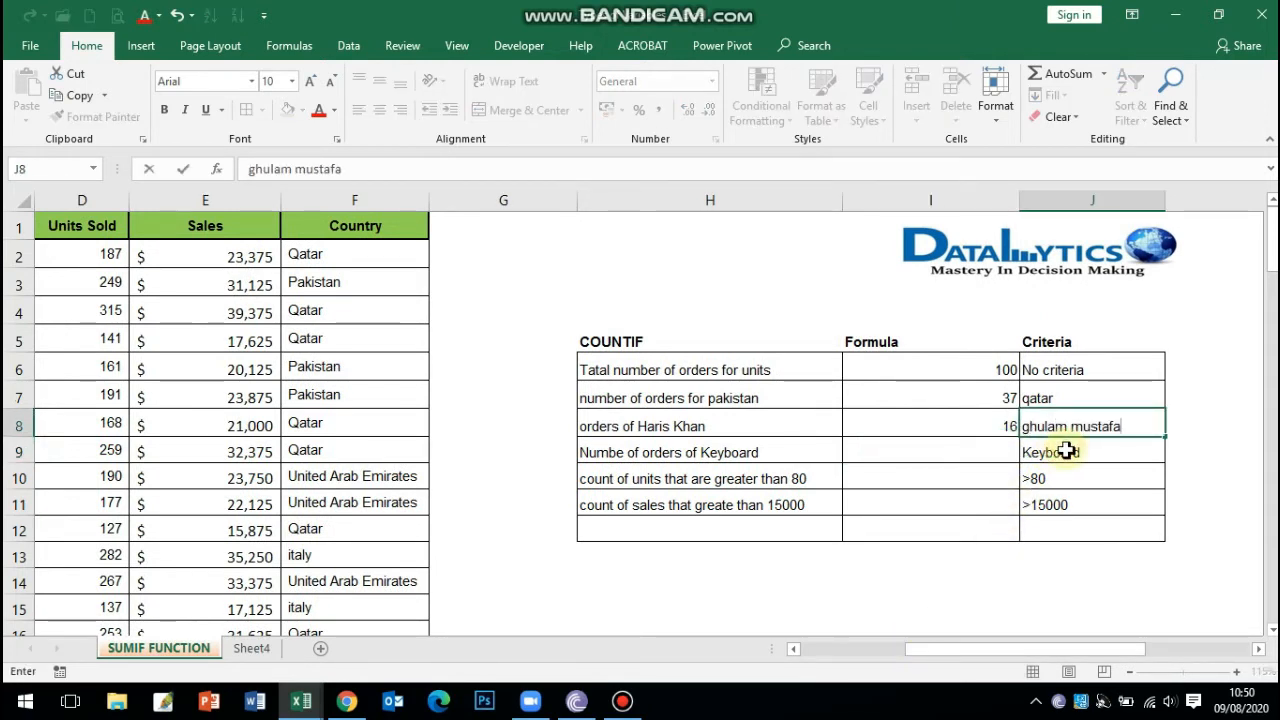
{"action": "key", "text": "Return"}
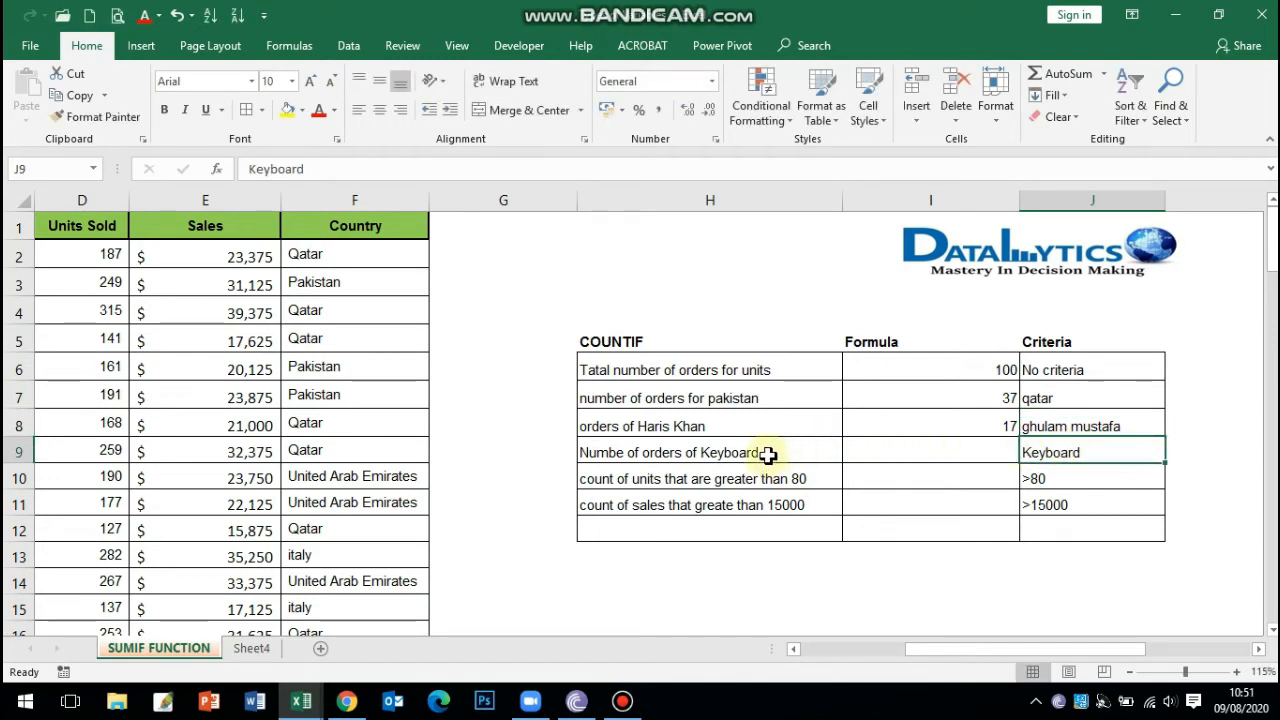
Enter a COUNTIF formula in I9 over the Products range C2:C101 with the Keyboard criterion in J9.
{"action": "left_click", "coordinate": [912, 446]}
{"action": "type", "text": "=counti"}
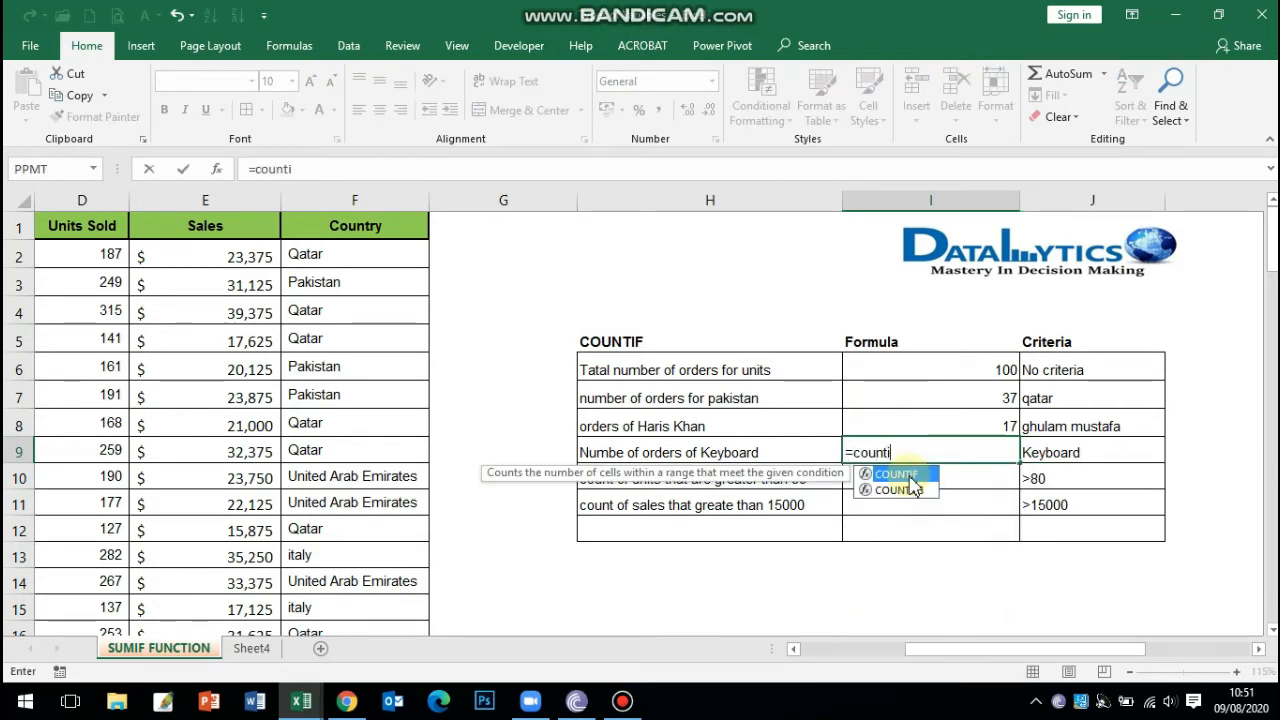
{"action": "double_click", "coordinate": [906, 474]}
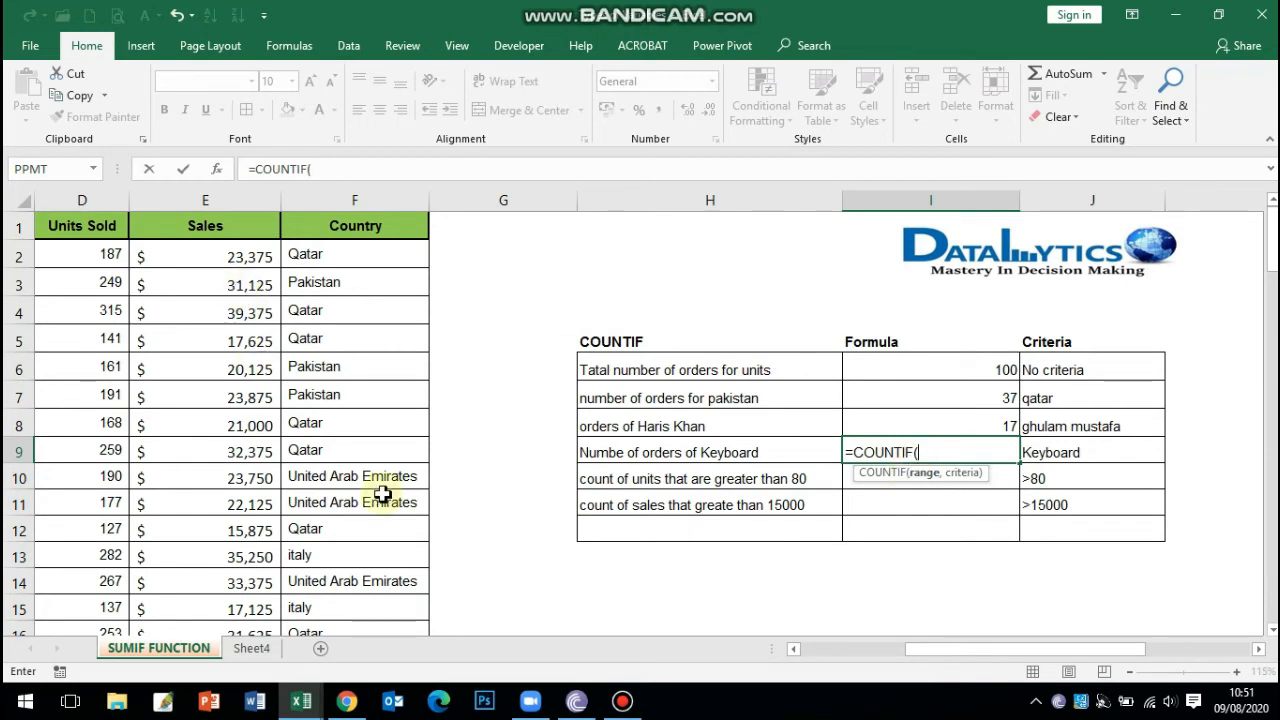
{"action": "left_click", "coordinate": [793, 652]}
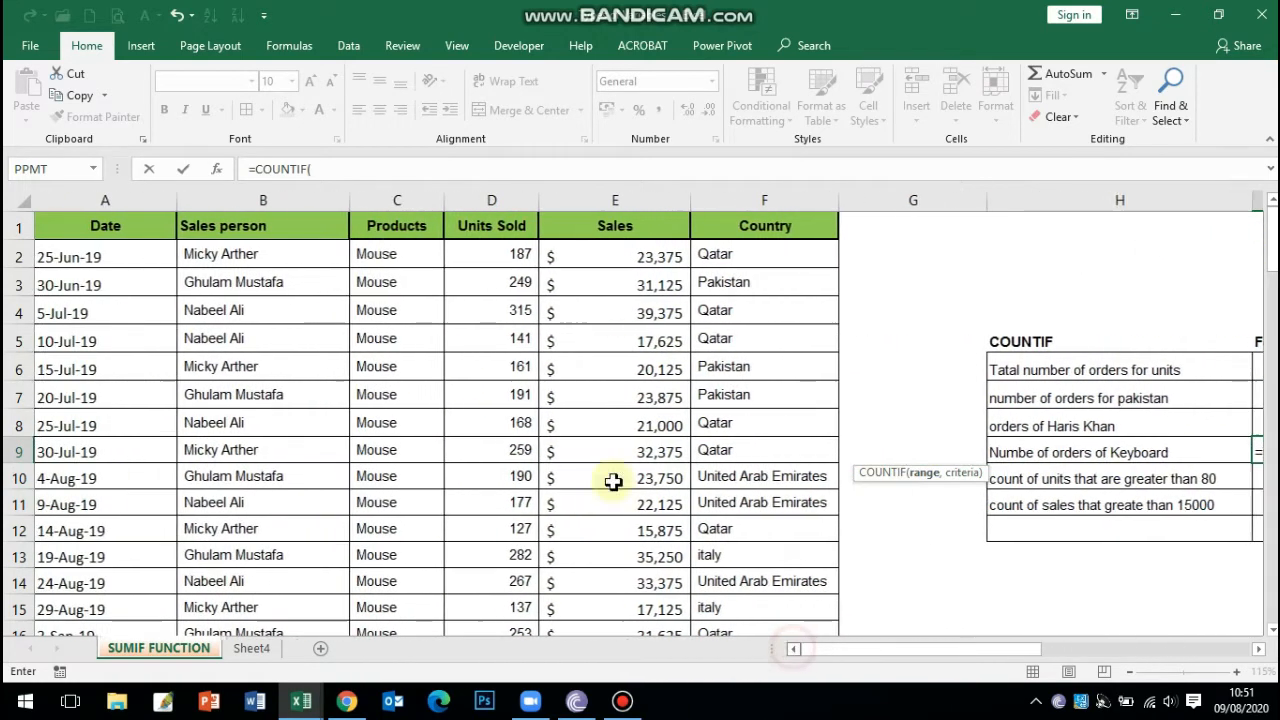
{"action": "left_click", "coordinate": [394, 252]}
{"action": "key", "text": "ctrl+shift+Down"}
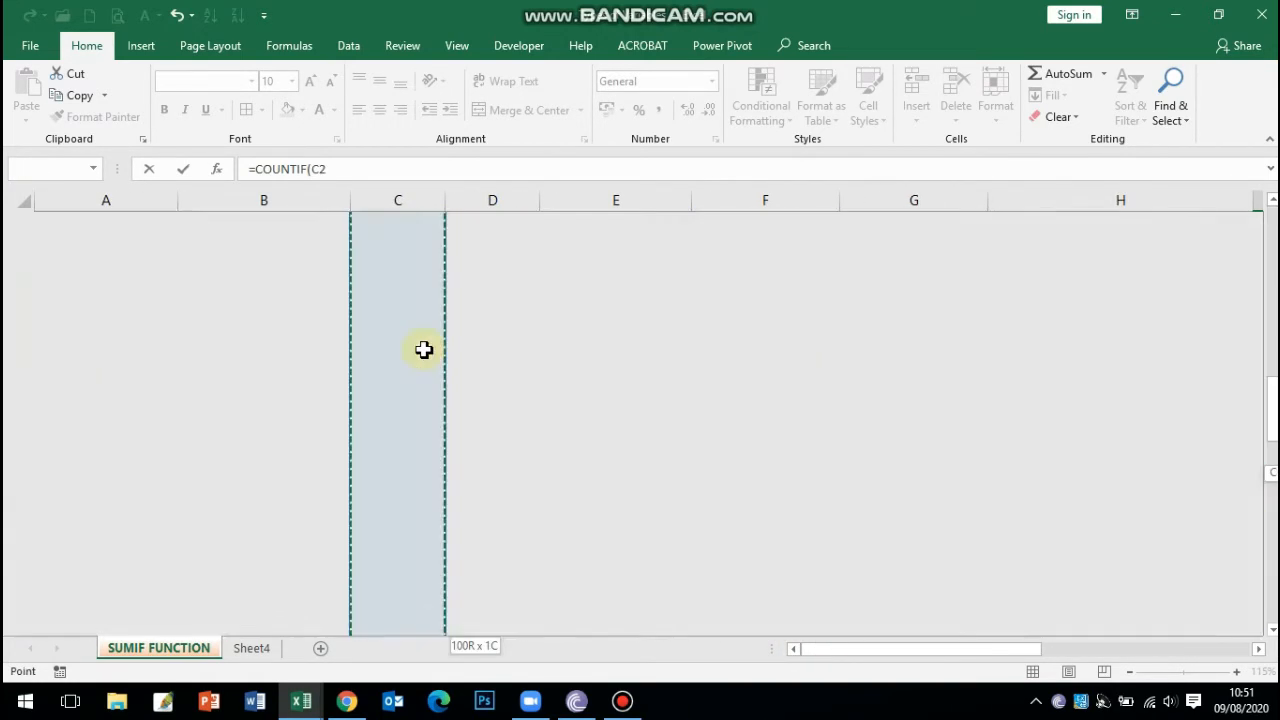
{"action": "key", "text": "ctrl+BackSpace"}
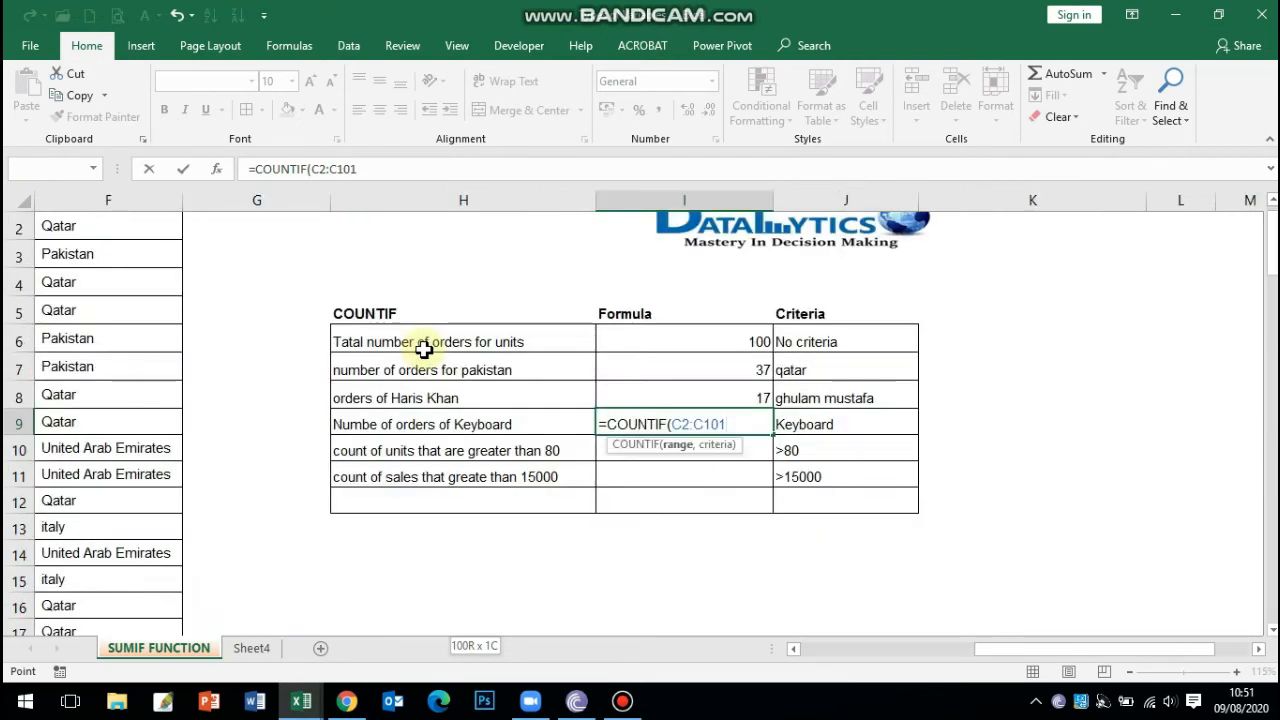
{"action": "type", "text": ","}
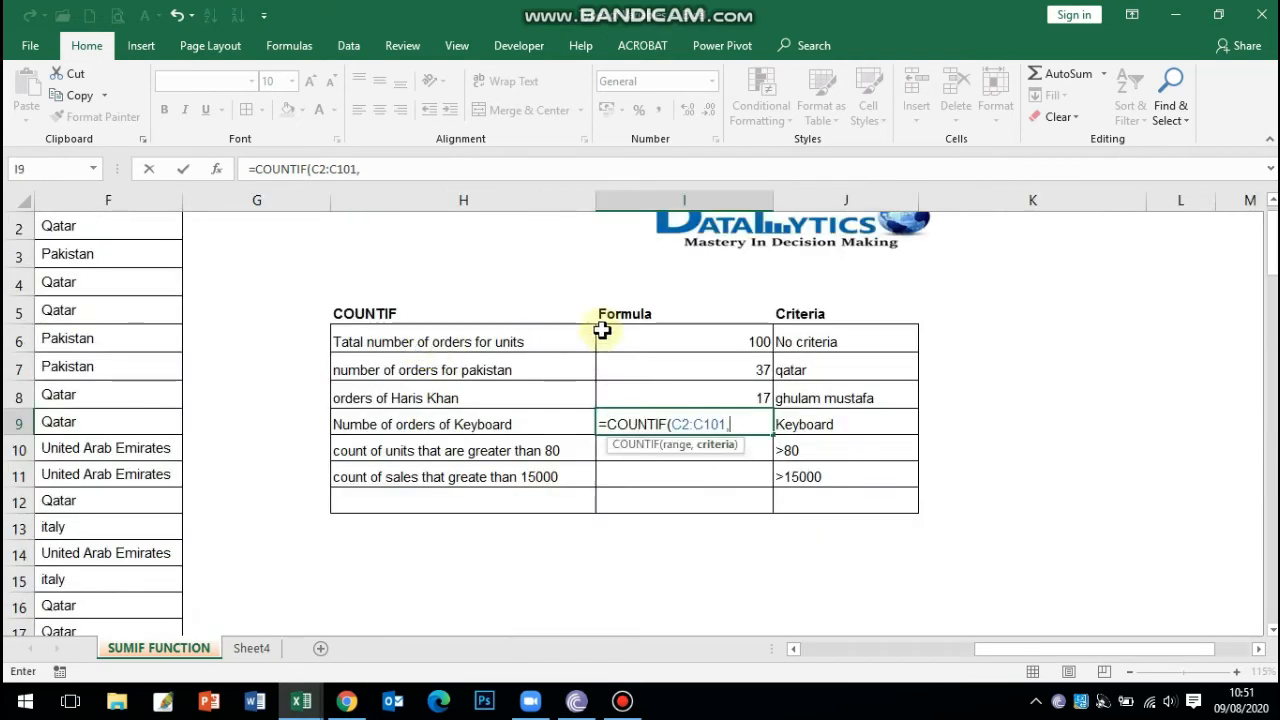
{"action": "left_click", "coordinate": [829, 418]}
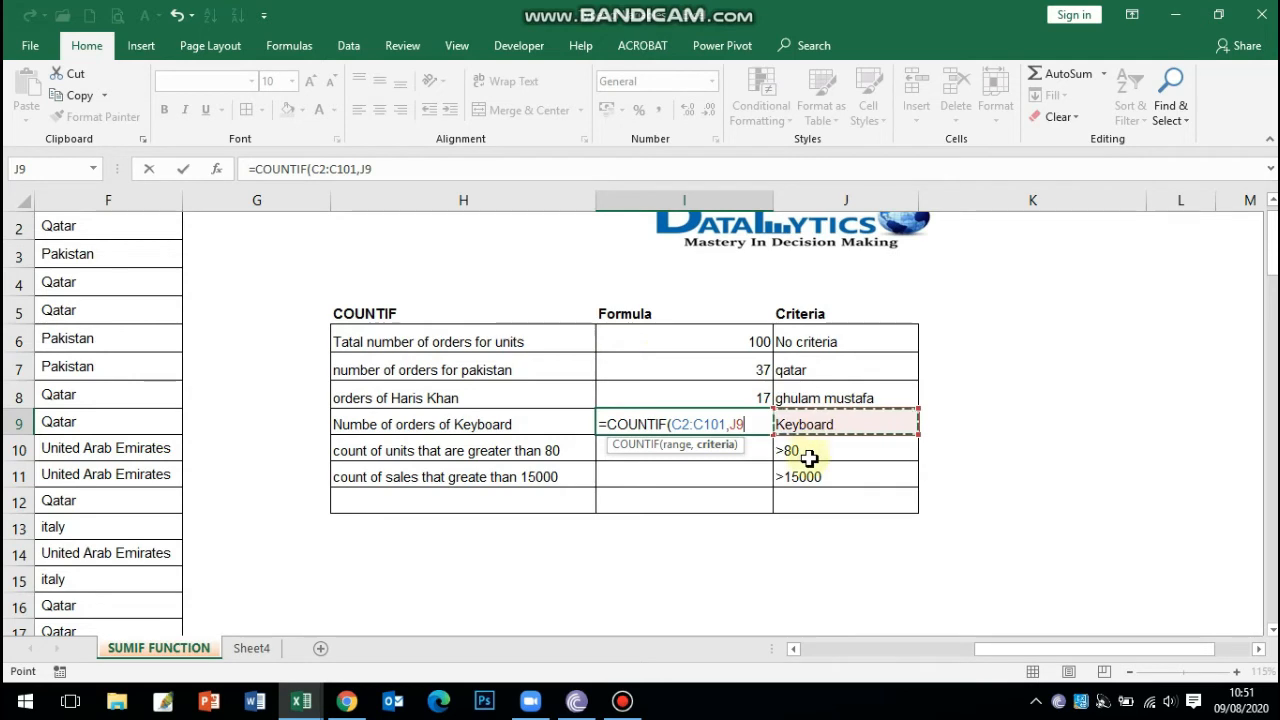
{"action": "key", "text": "Return"}
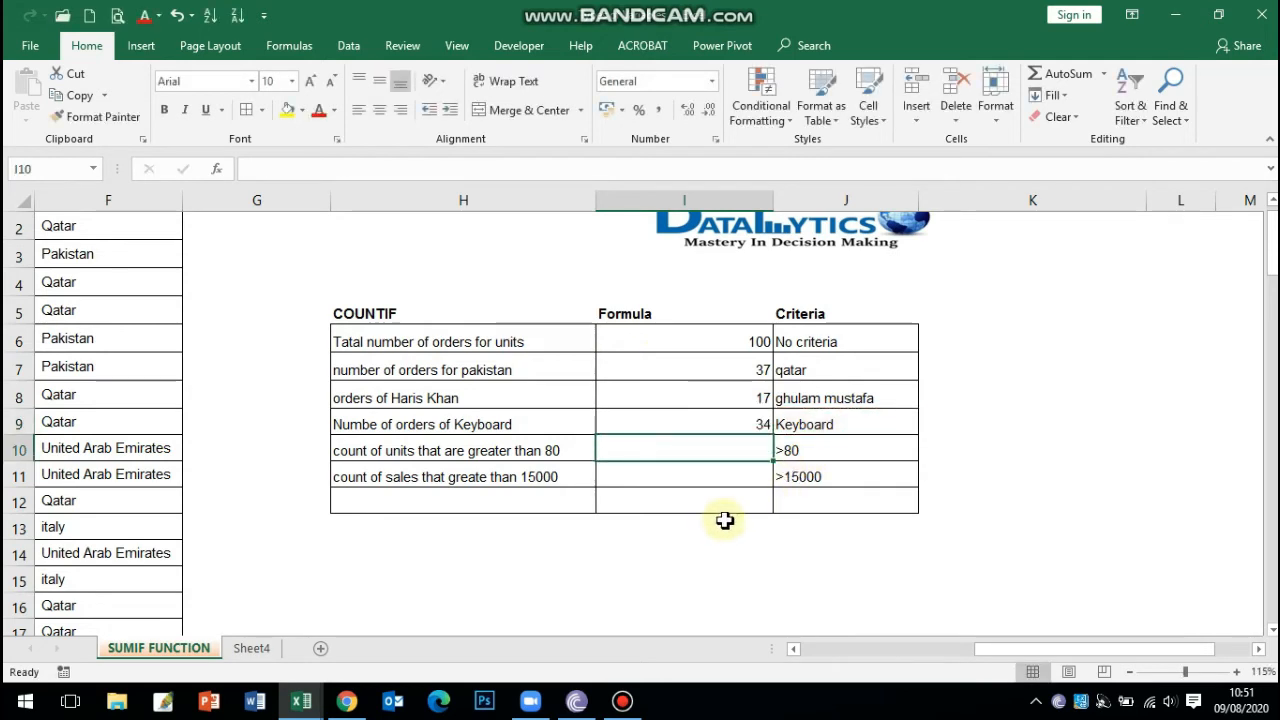
Examine the >80 and >15000 criteria in J10 and J11 alongside the row descriptions in column H.
{"action": "left_click", "coordinate": [802, 450]}
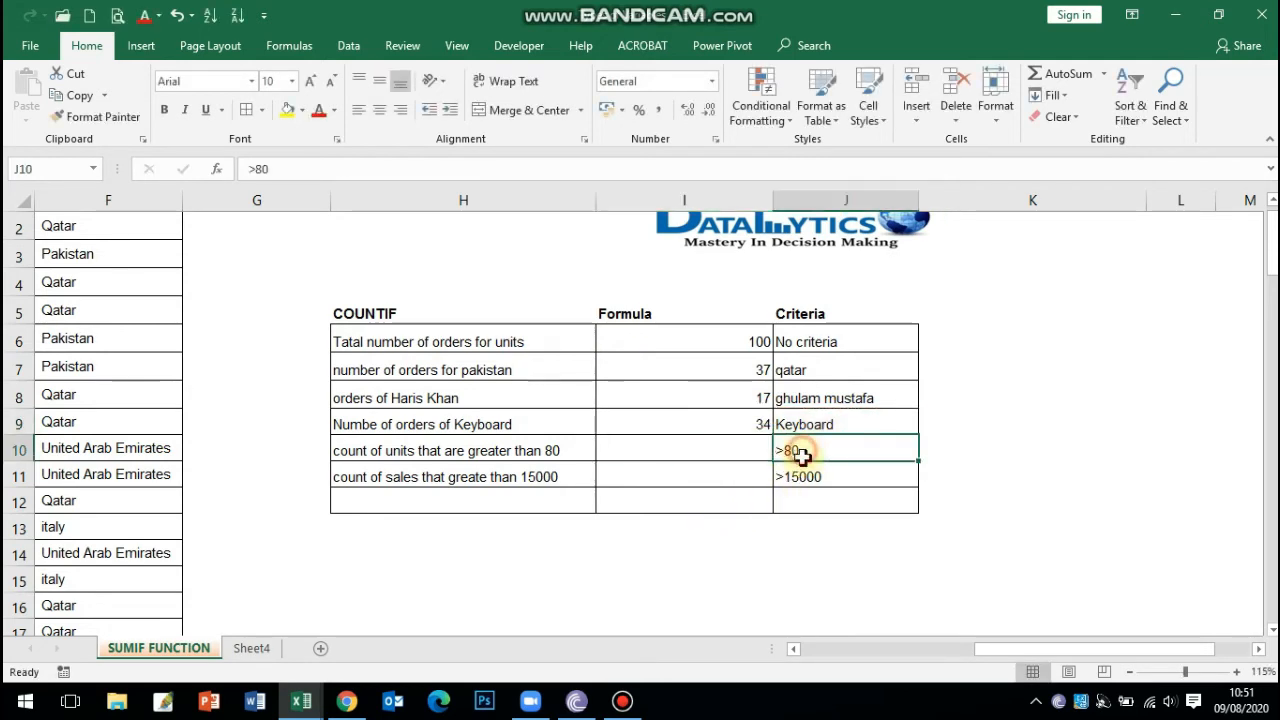
{"action": "left_click", "coordinate": [808, 477]}
{"action": "left_click", "coordinate": [548, 451]}
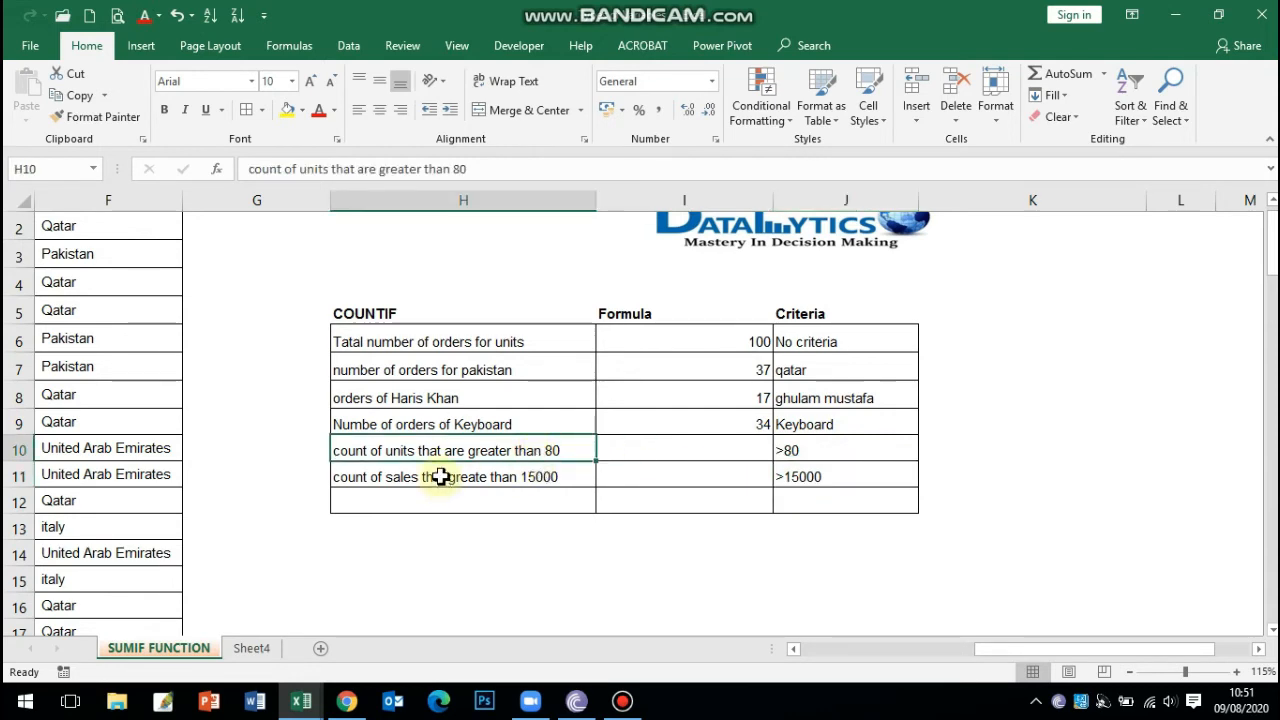
{"action": "left_click", "coordinate": [800, 450]}
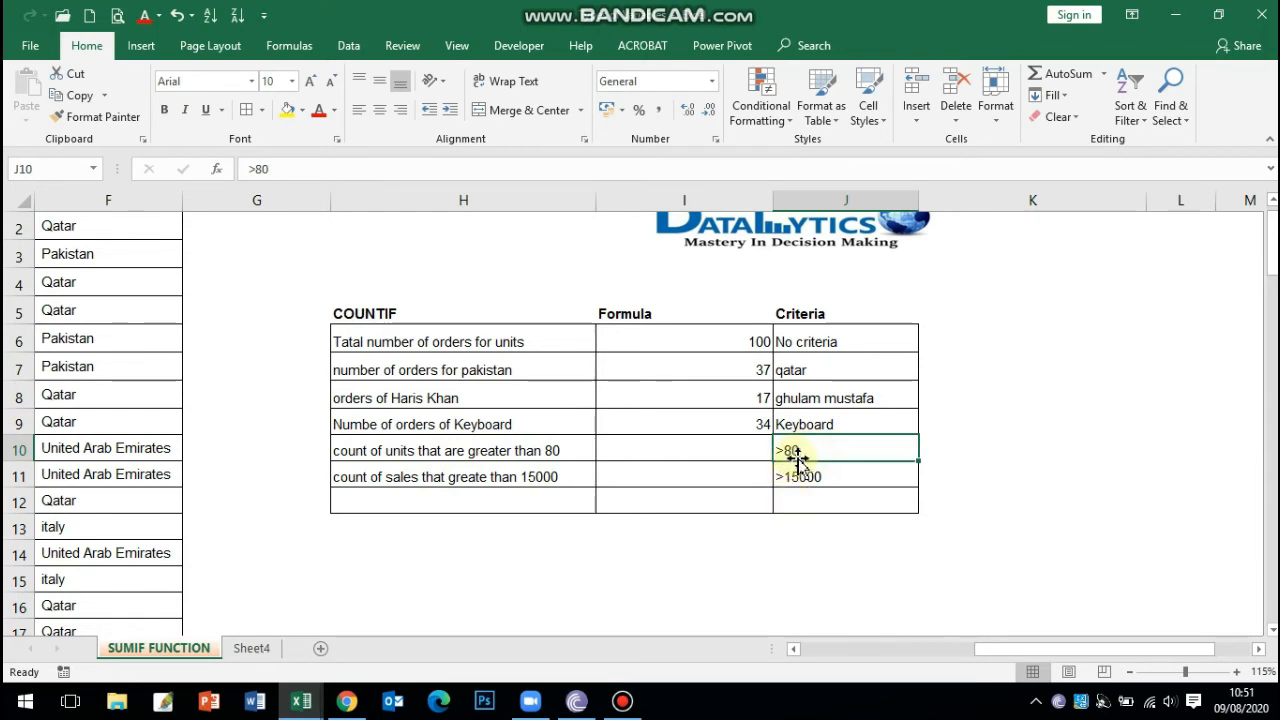
{"action": "left_click", "coordinate": [748, 447]}
{"action": "left_click", "coordinate": [797, 451]}
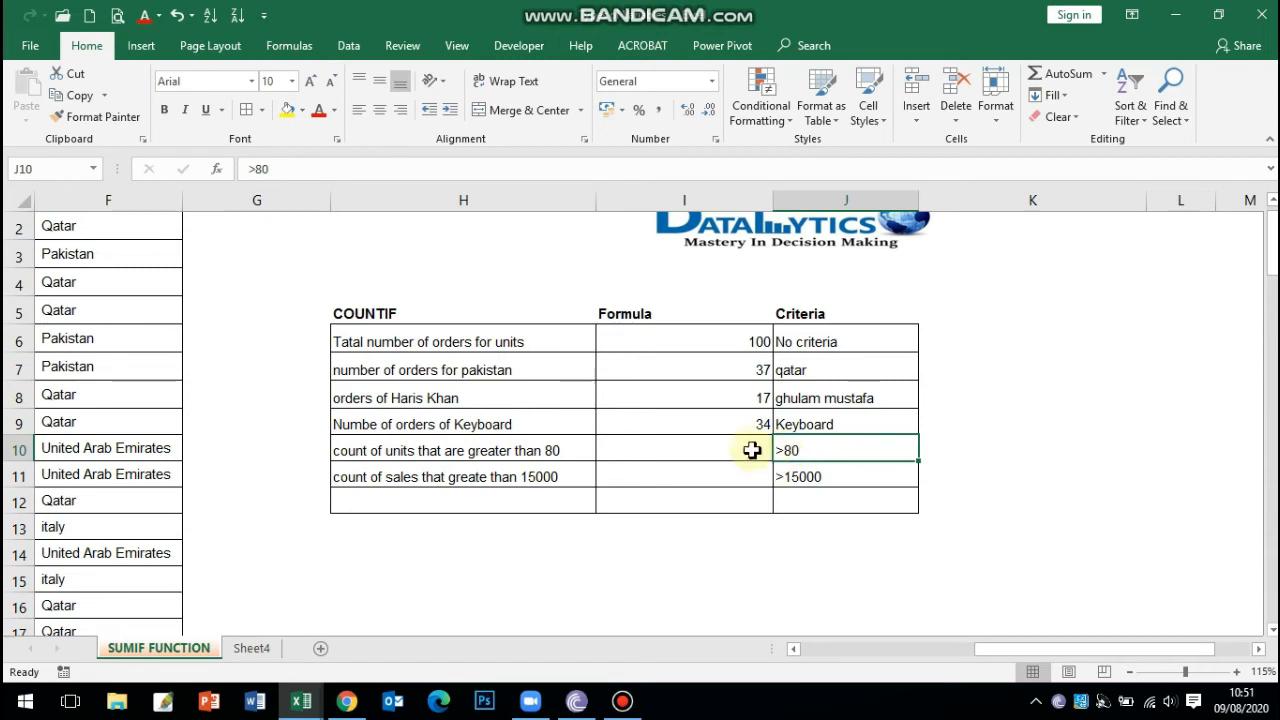
Enter a COUNTIF formula in I10 over the Units Sold range D2:D101 with ">80" written directly as the criterion.
{"action": "left_click", "coordinate": [751, 447]}
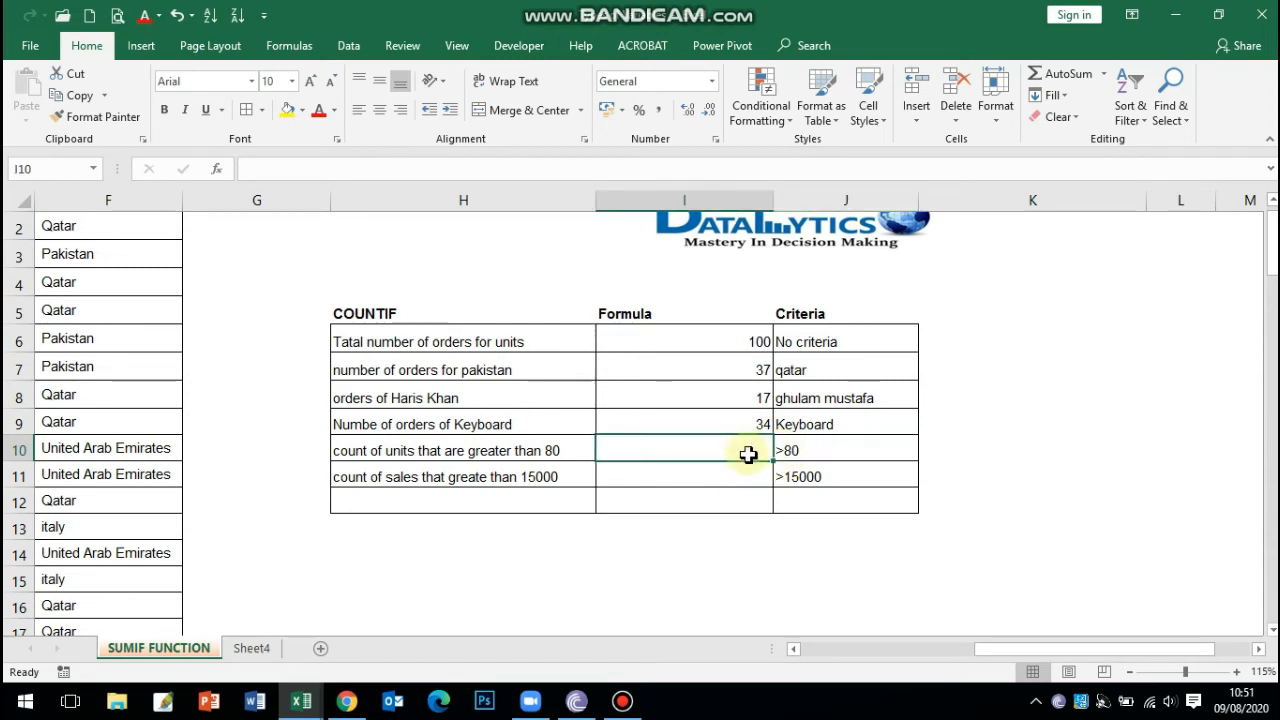
{"action": "type", "text": "=counti"}
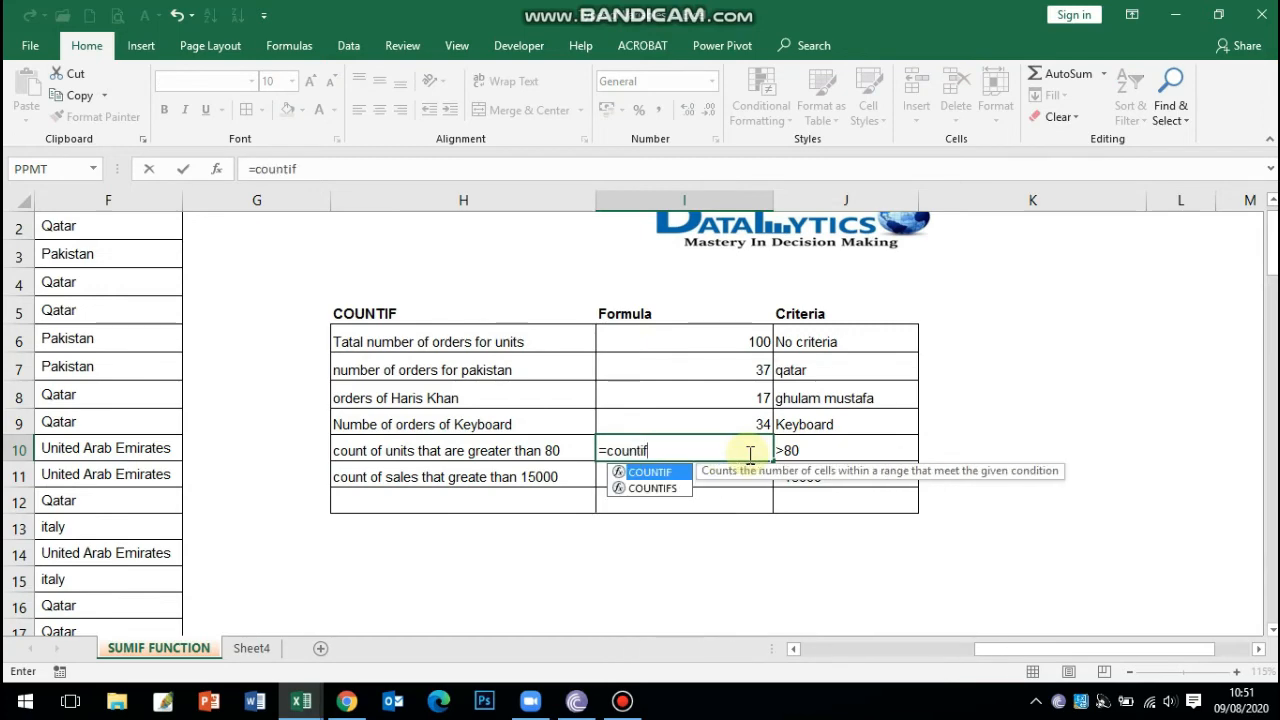
{"action": "type", "text": "f"}
{"action": "key", "text": "Tab"}
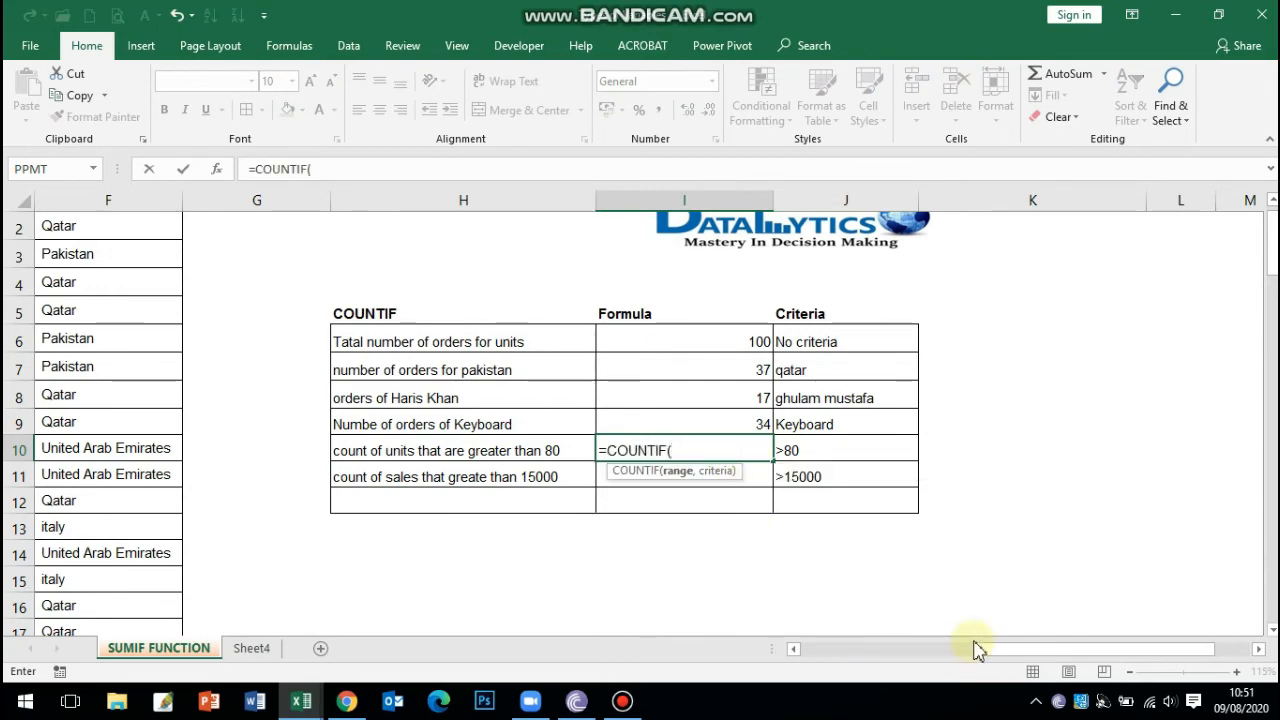
{"action": "left_click_drag", "start_coordinate": [981, 650], "coordinate": [860, 658]}
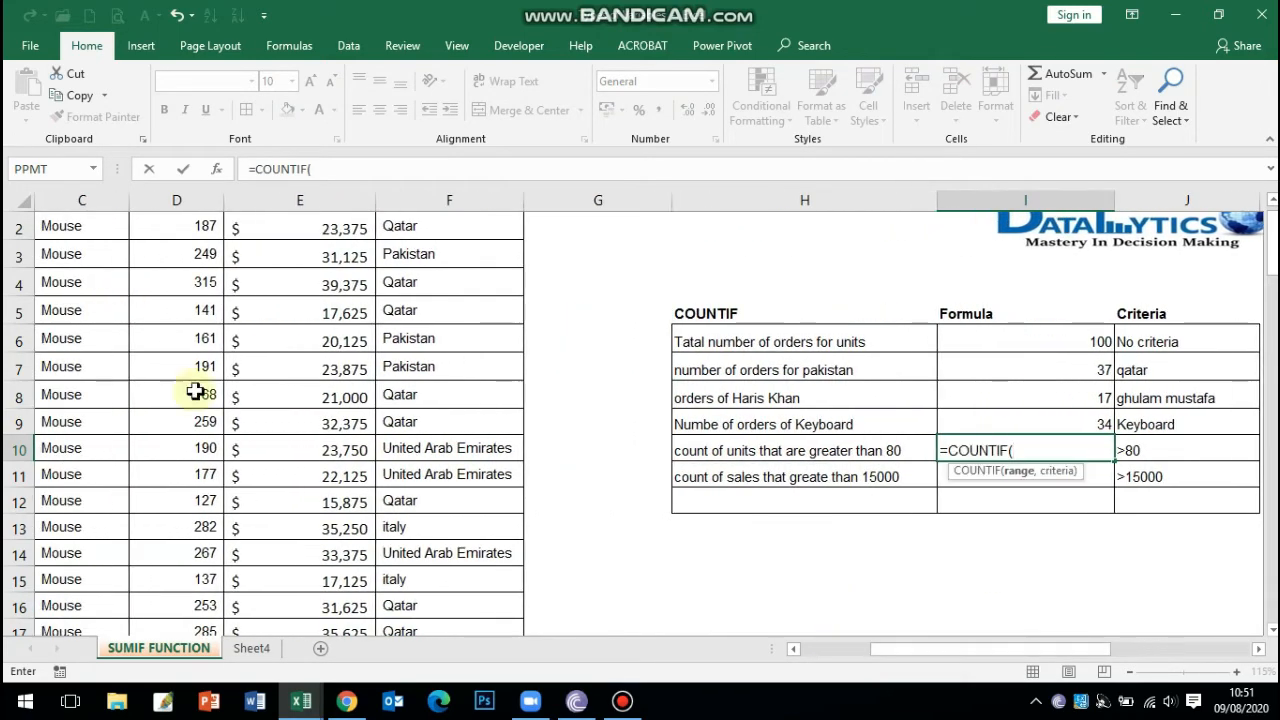
{"action": "scroll", "coordinate": [91, 251], "scroll_direction": "up", "scroll_amount": 1}
{"action": "left_click", "coordinate": [206, 249]}
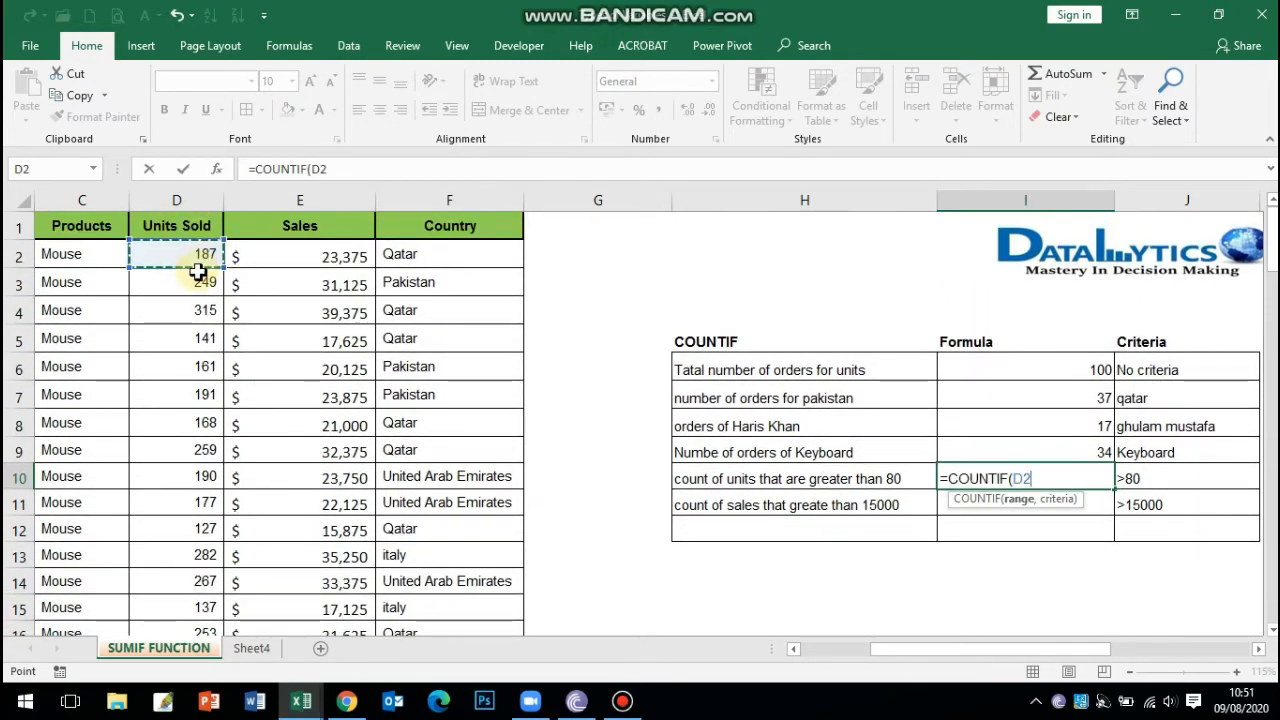
{"action": "key", "text": "ctrl+shift+Down"}
{"action": "scroll", "coordinate": [198, 272], "scroll_direction": "up", "scroll_amount": 20}
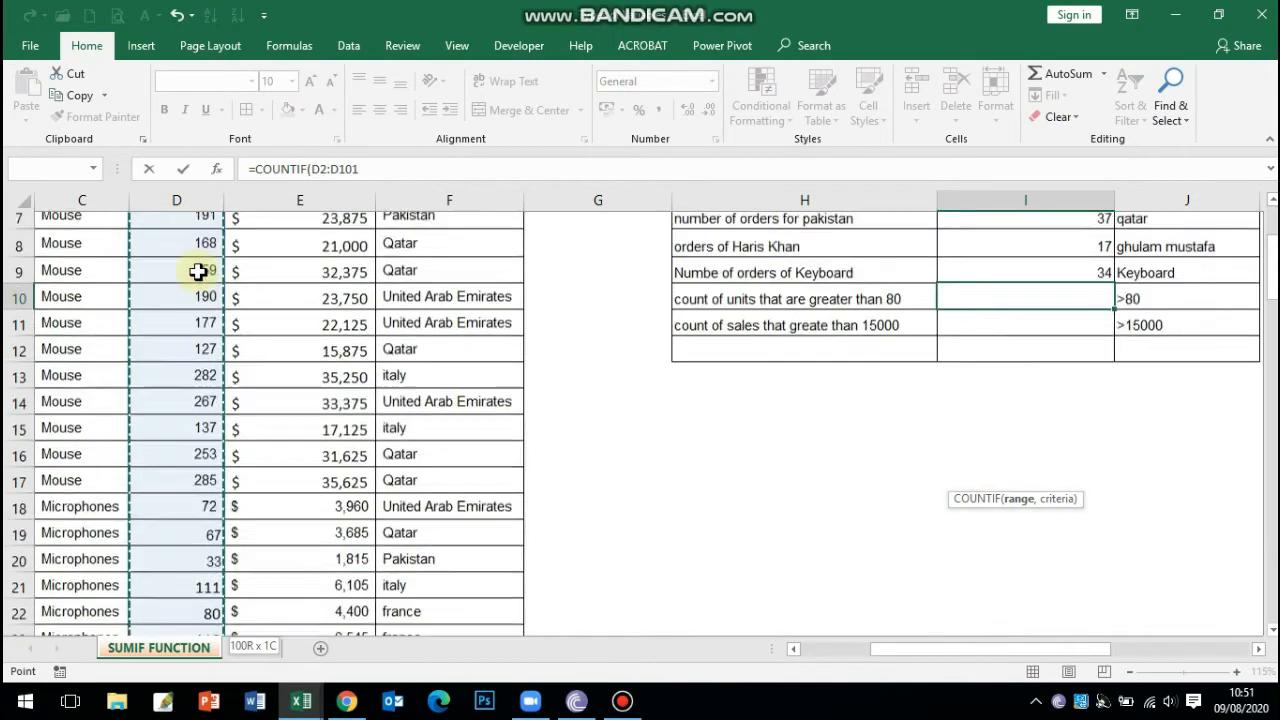
{"action": "type", "text": ",\">"}
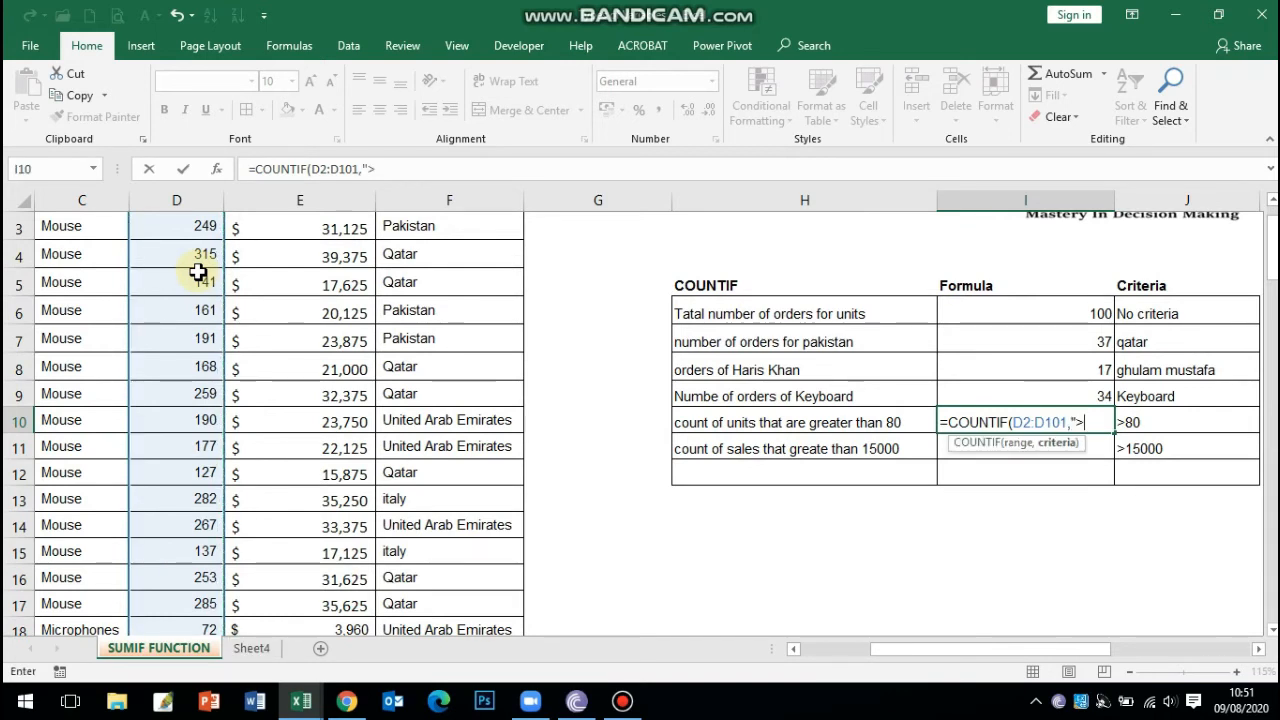
{"action": "type", "text": "80\""}
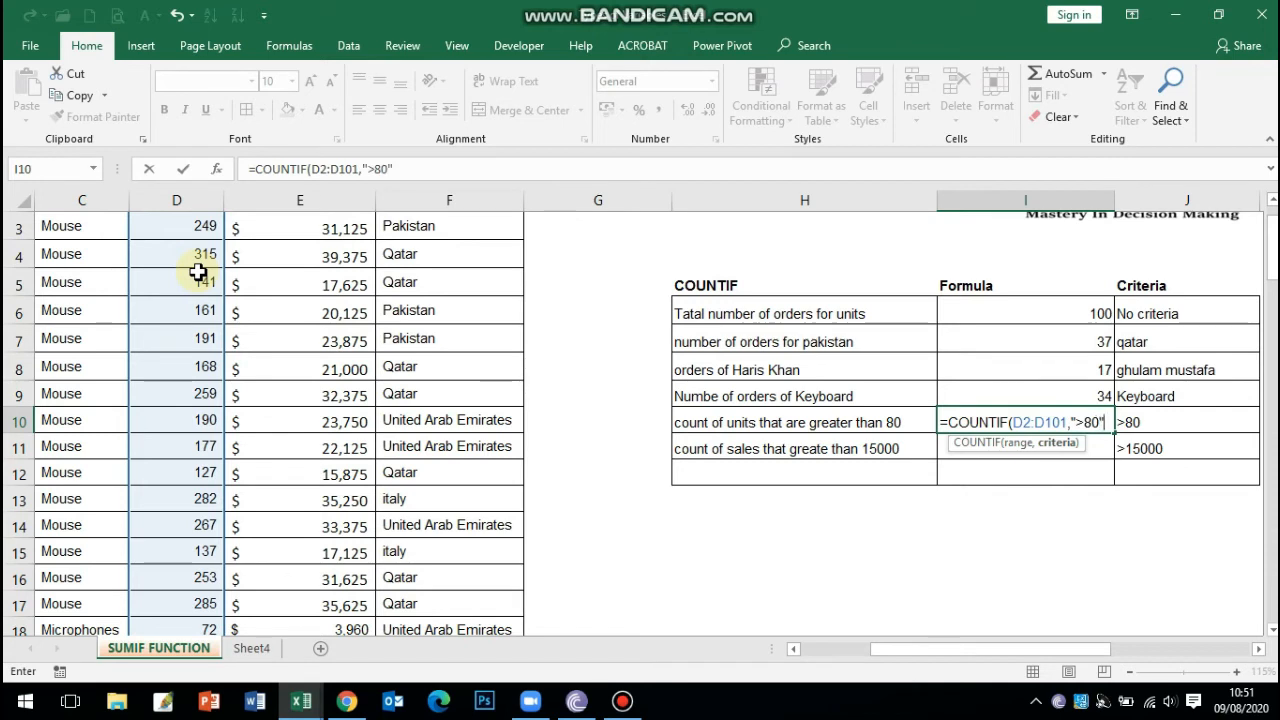
{"action": "type", "text": ")"}
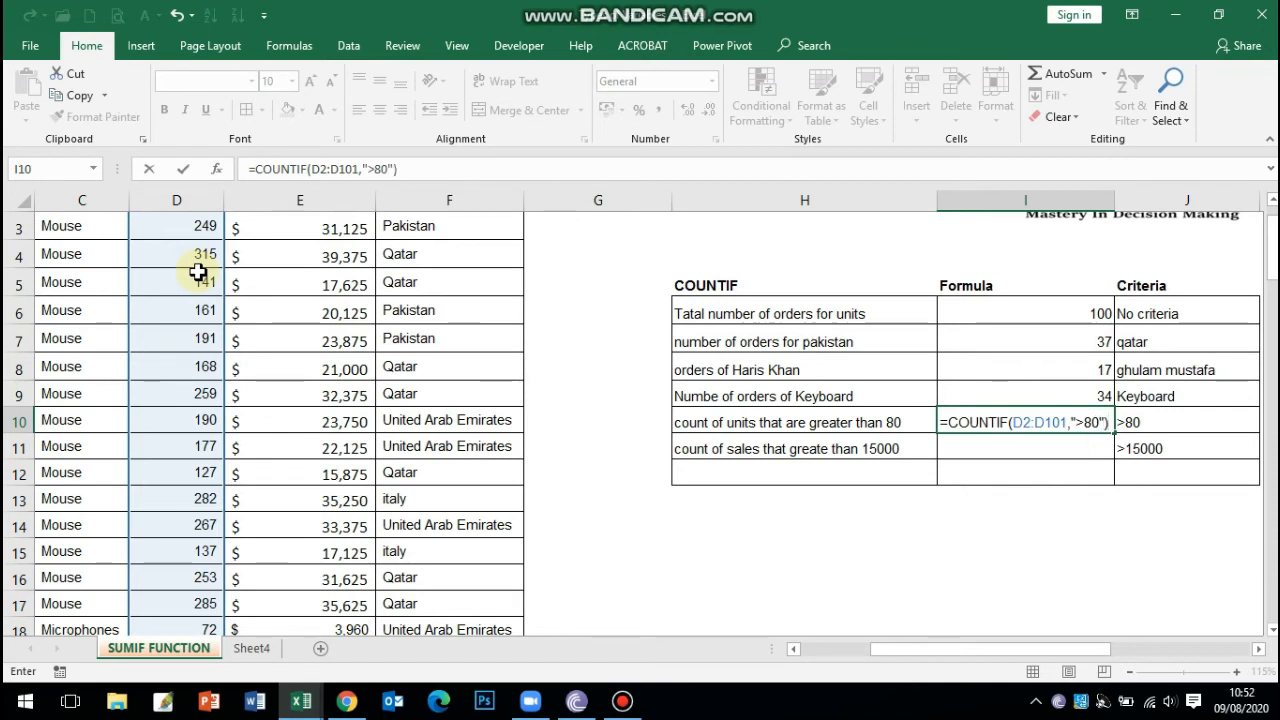
{"action": "key", "text": "Return"}
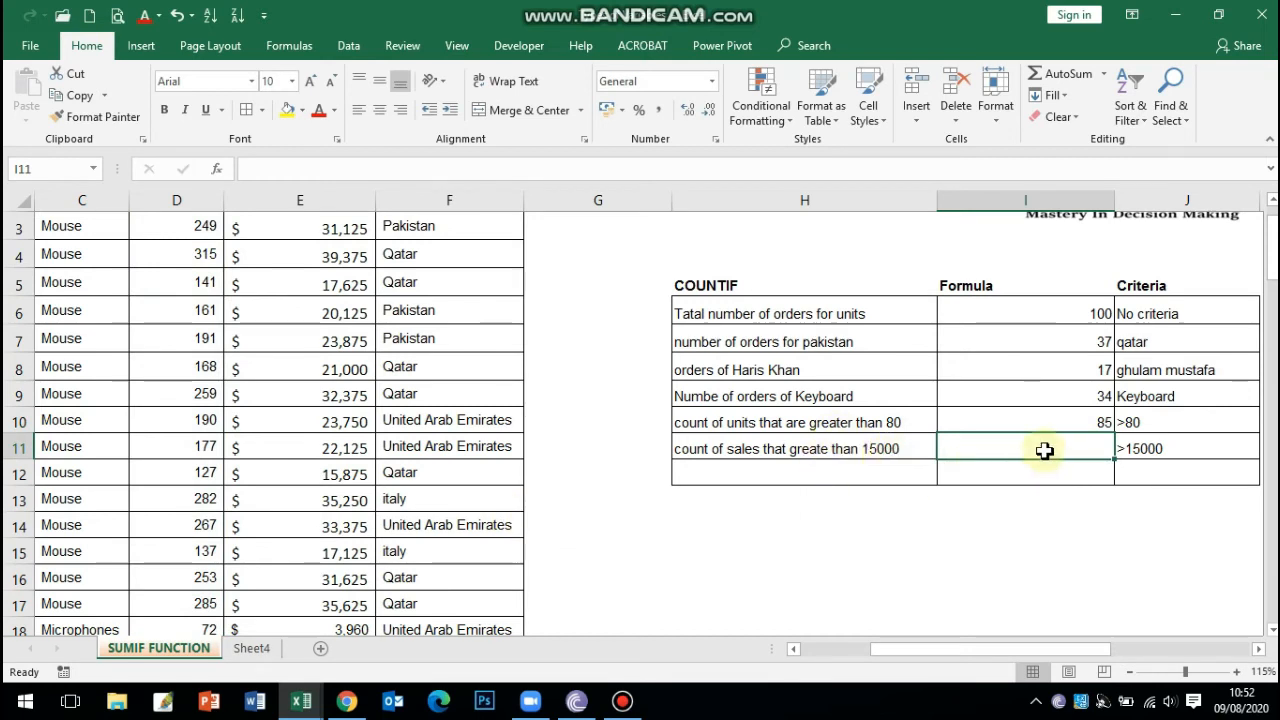
{"action": "left_click", "coordinate": [1023, 414]}
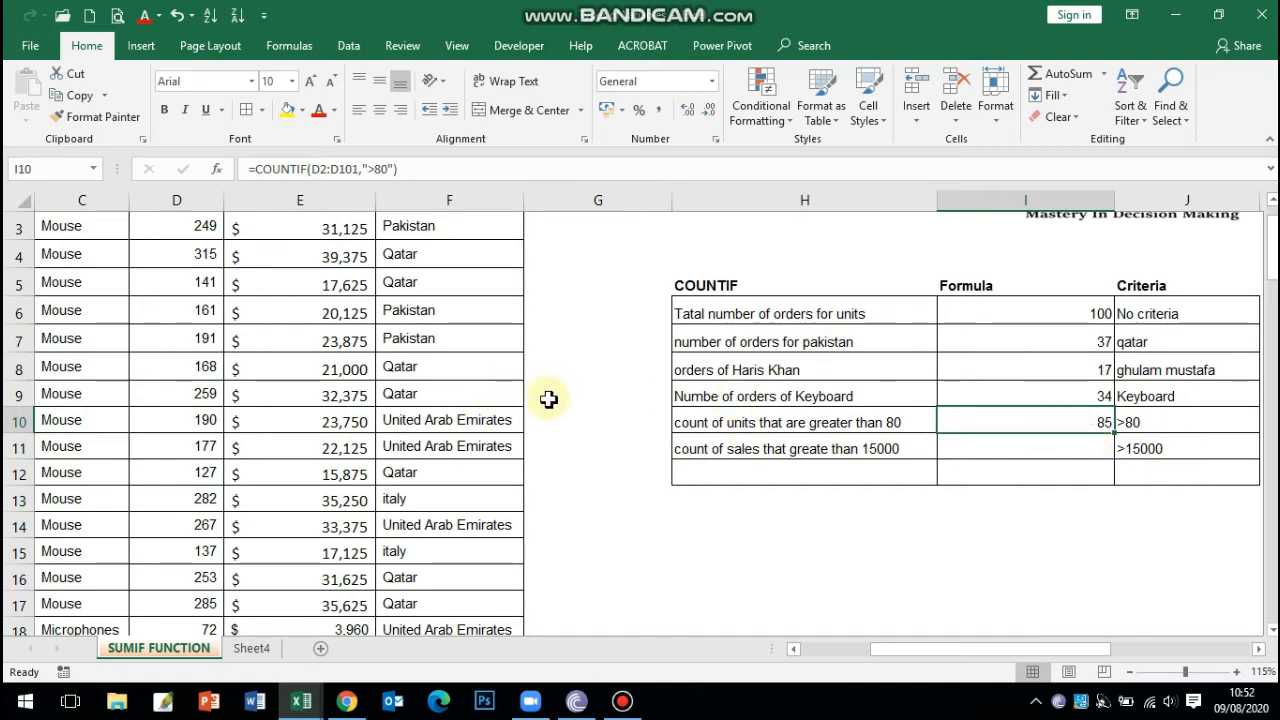
{"action": "scroll", "coordinate": [365, 375], "scroll_direction": "up", "scroll_amount": 1}
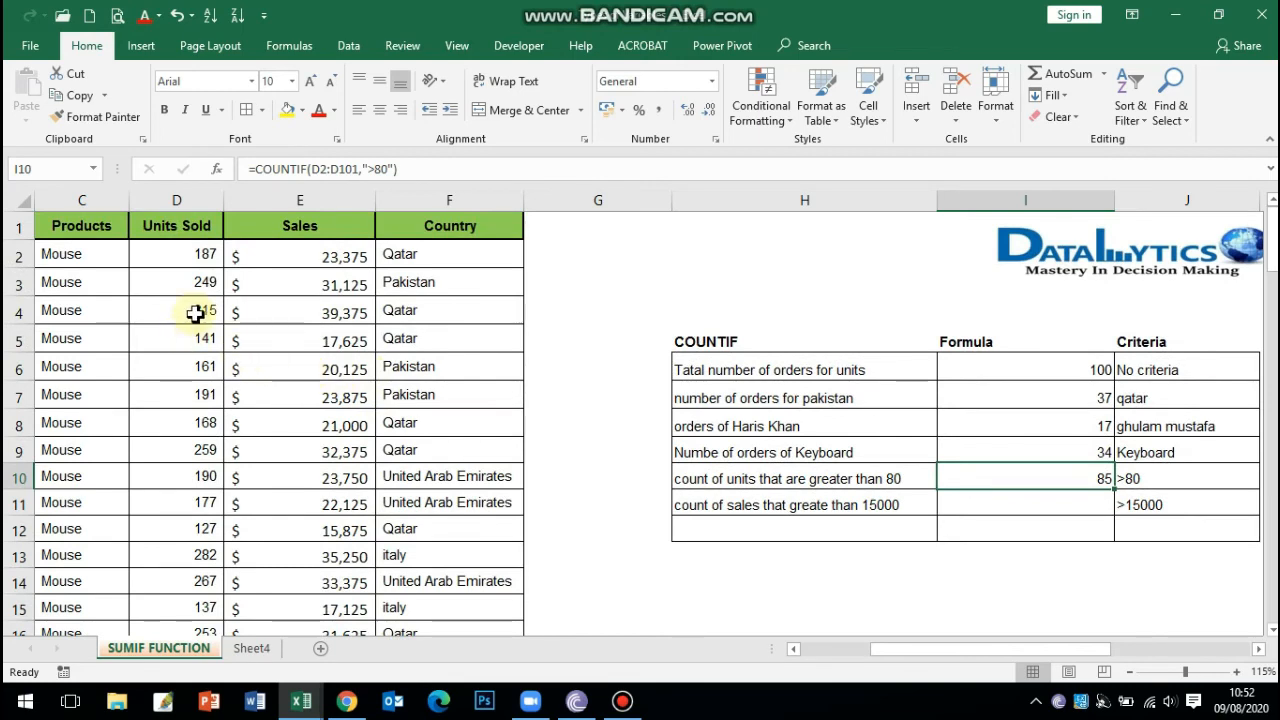
{"action": "scroll", "coordinate": [780, 467], "scroll_direction": "down", "scroll_amount": 1}
{"action": "scroll", "coordinate": [780, 467], "scroll_direction": "down", "scroll_amount": 1}
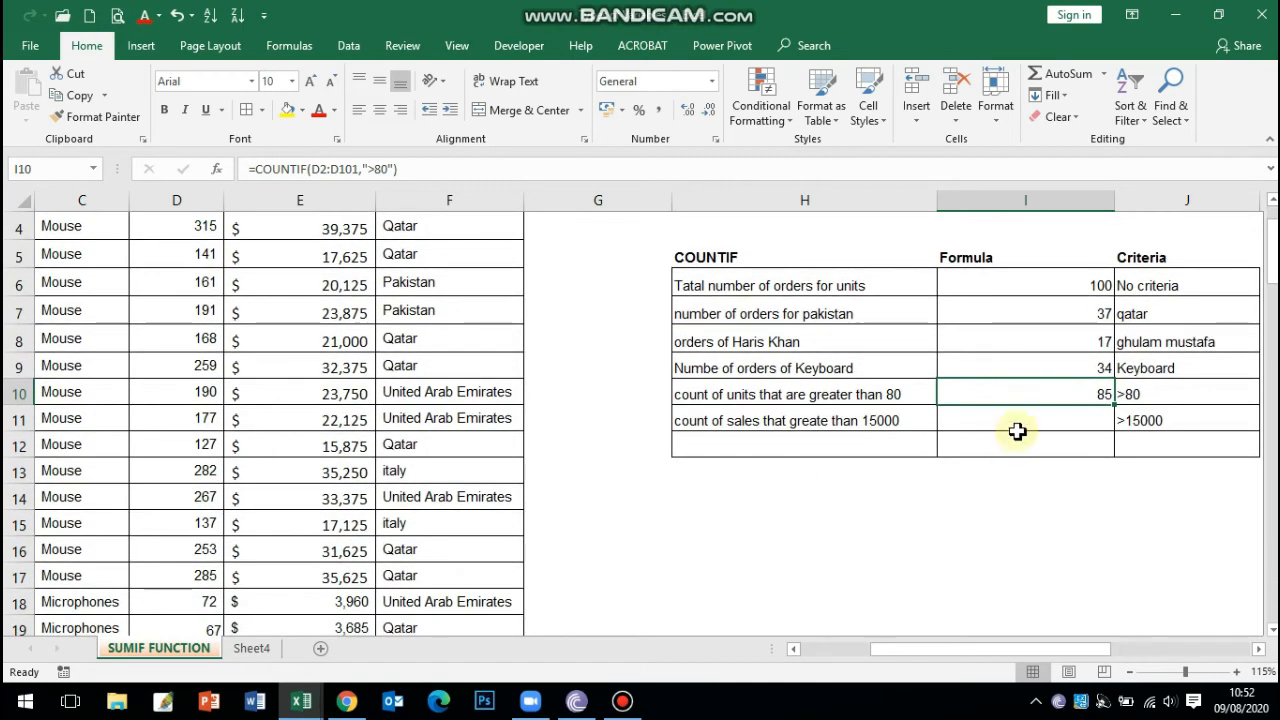
Enter a COUNTIF formula in I11 over the Sales range E2:E101 with ">15000" written directly as the criterion.
{"action": "left_click", "coordinate": [1018, 425]}
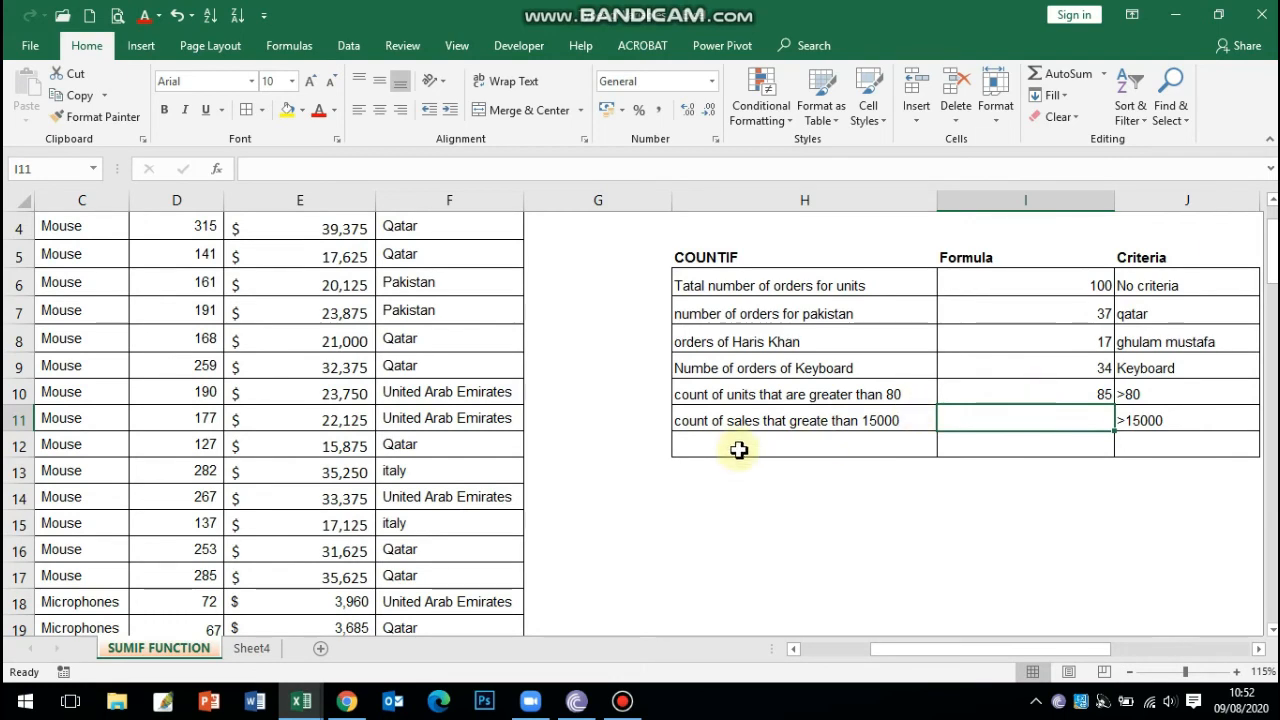
{"action": "scroll", "coordinate": [826, 449], "scroll_direction": "up", "scroll_amount": 1}
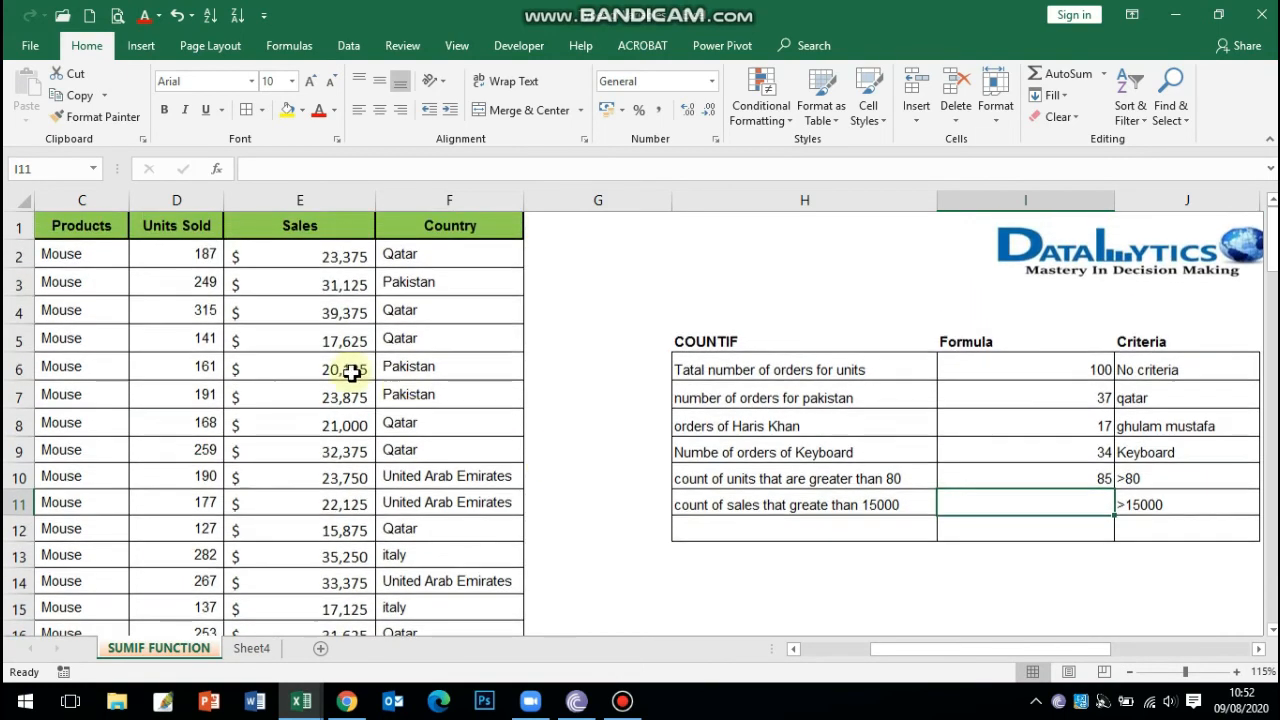
{"action": "type", "text": "=countif"}
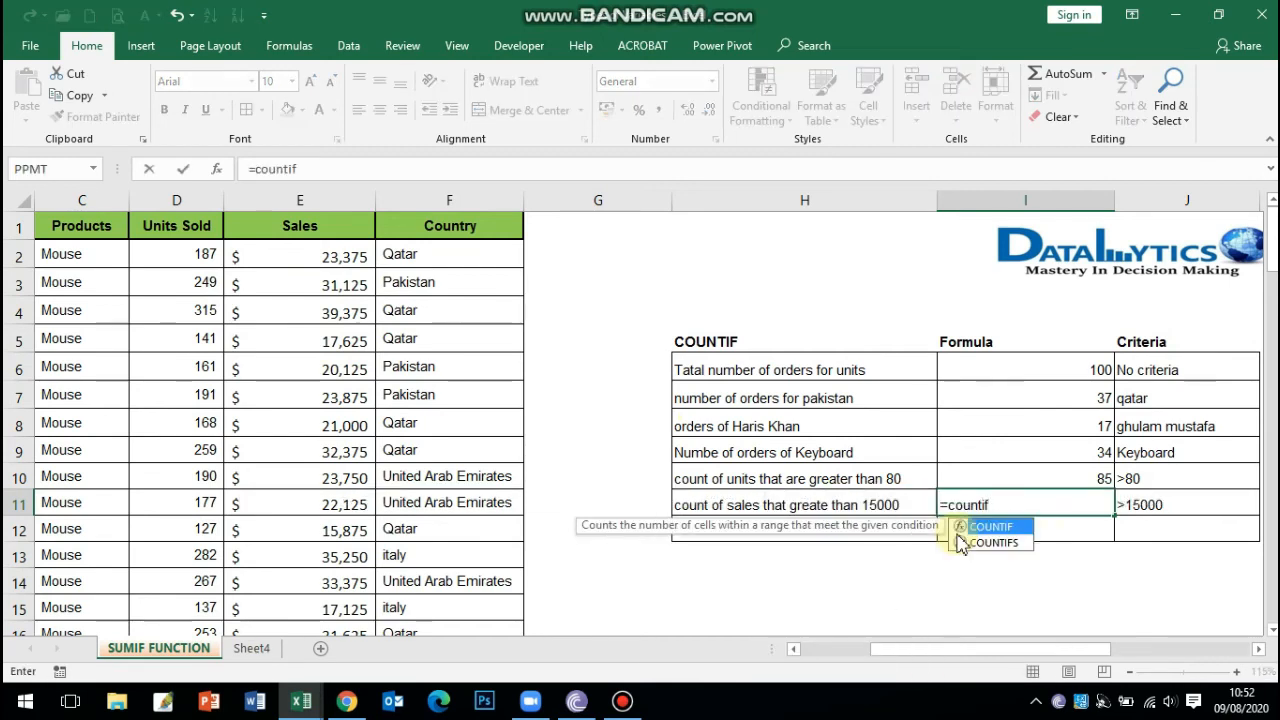
{"action": "key", "text": "Tab"}
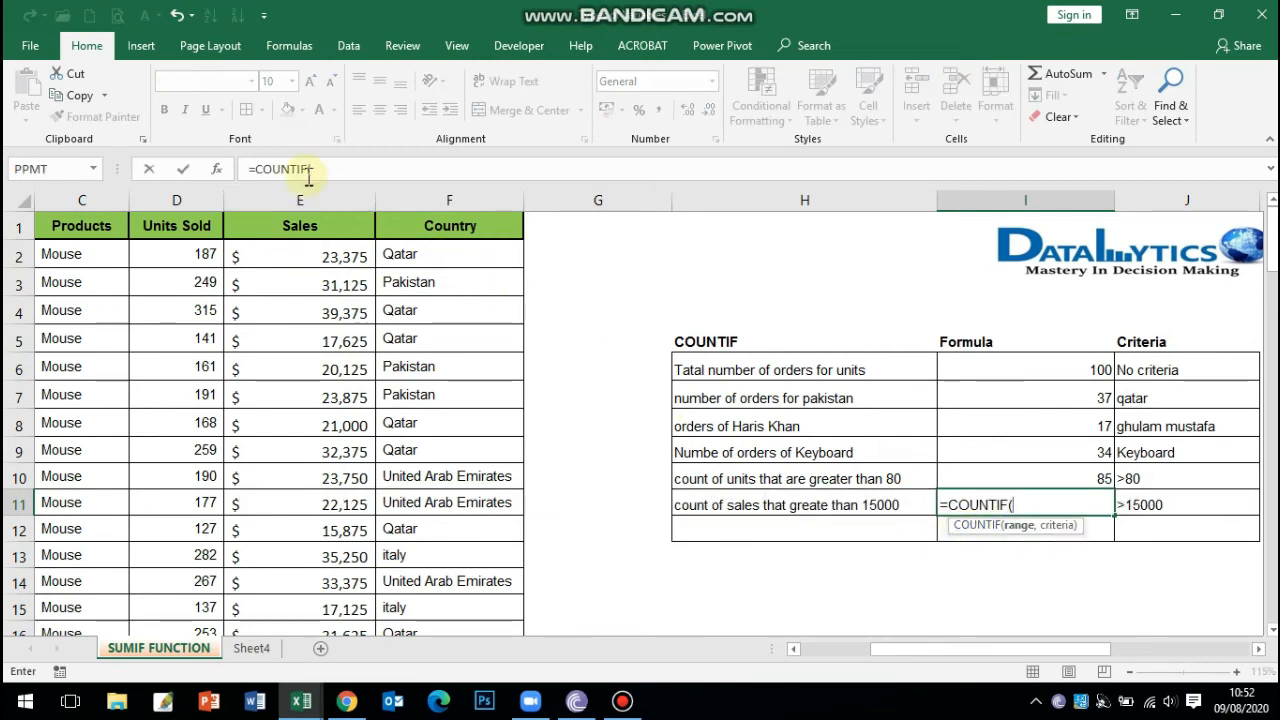
{"action": "left_click", "coordinate": [313, 266]}
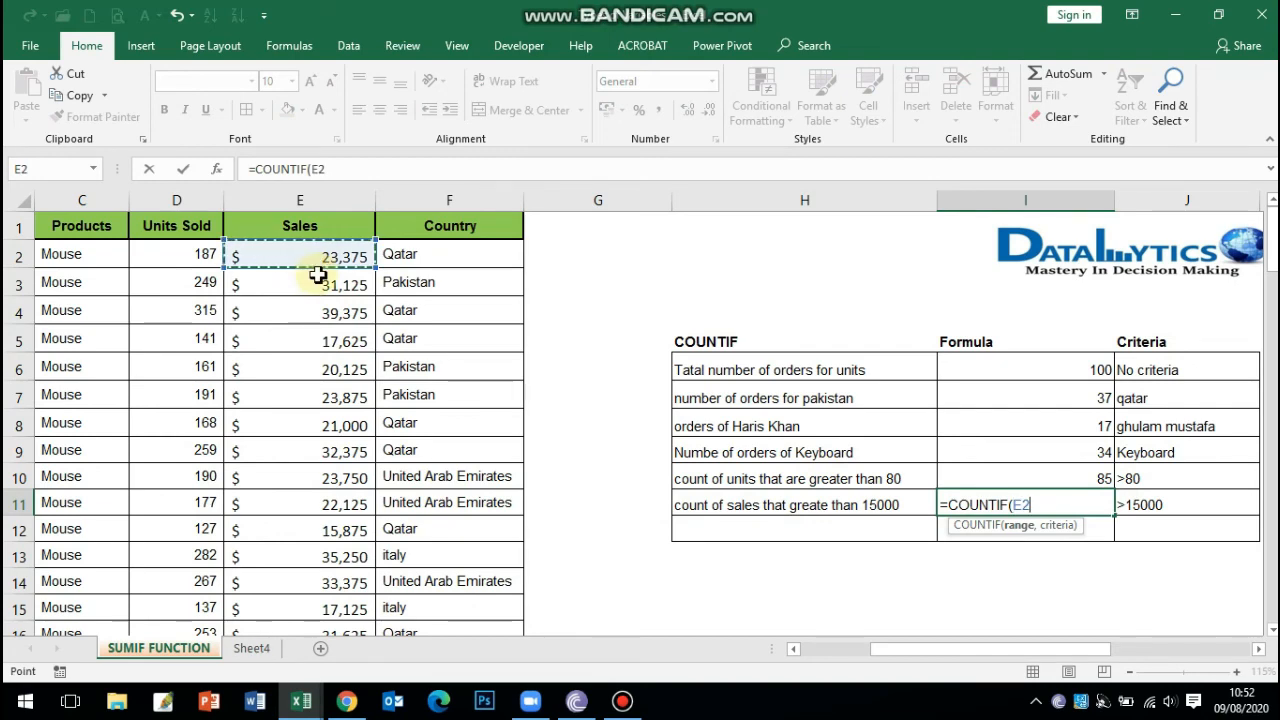
{"action": "key", "text": "ctrl+shift+Down"}
{"action": "key", "text": "ctrl+BackSpace"}
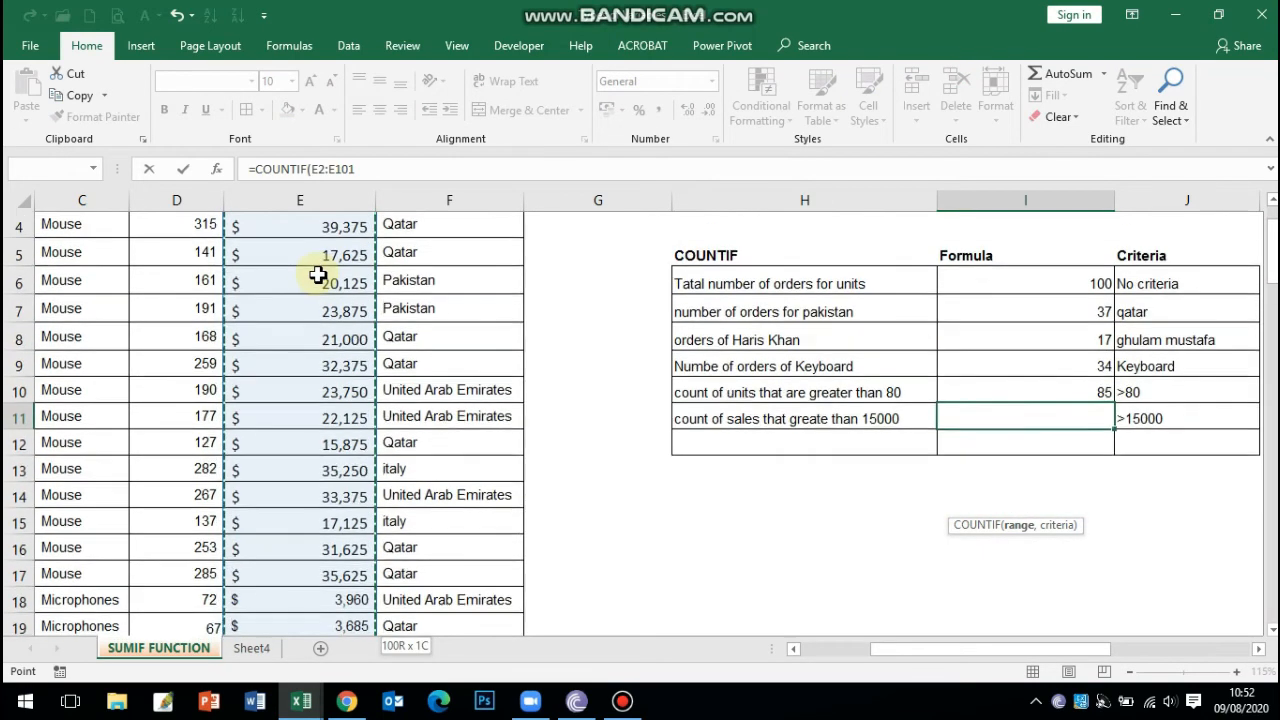
{"action": "type", "text": ",\">"}
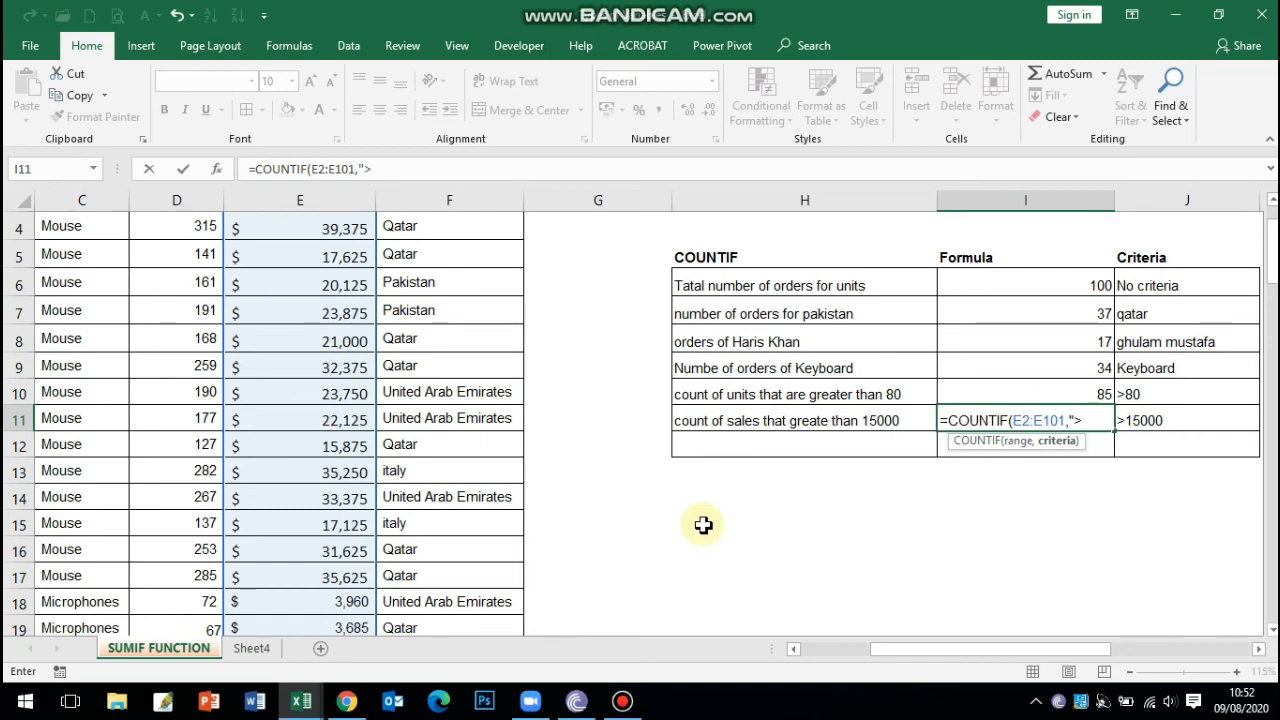
{"action": "type", "text": "15000"}
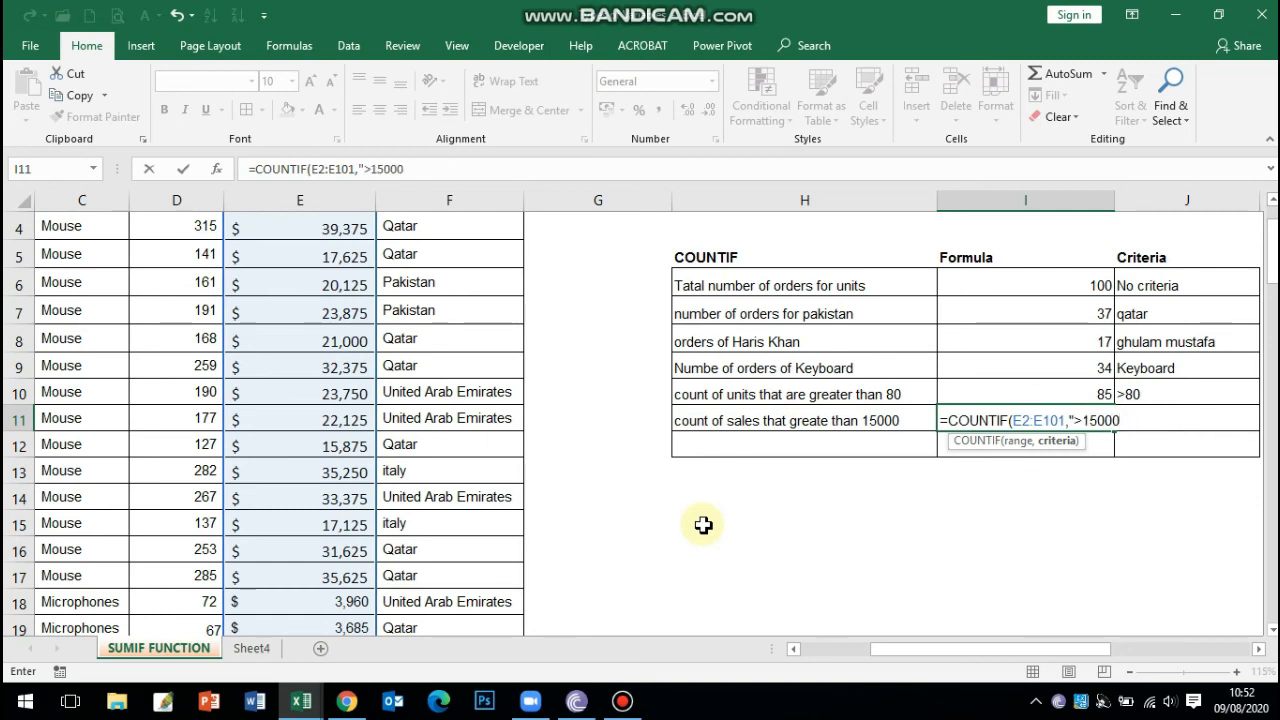
{"action": "type", "text": "\")"}
{"action": "key", "text": "Return"}
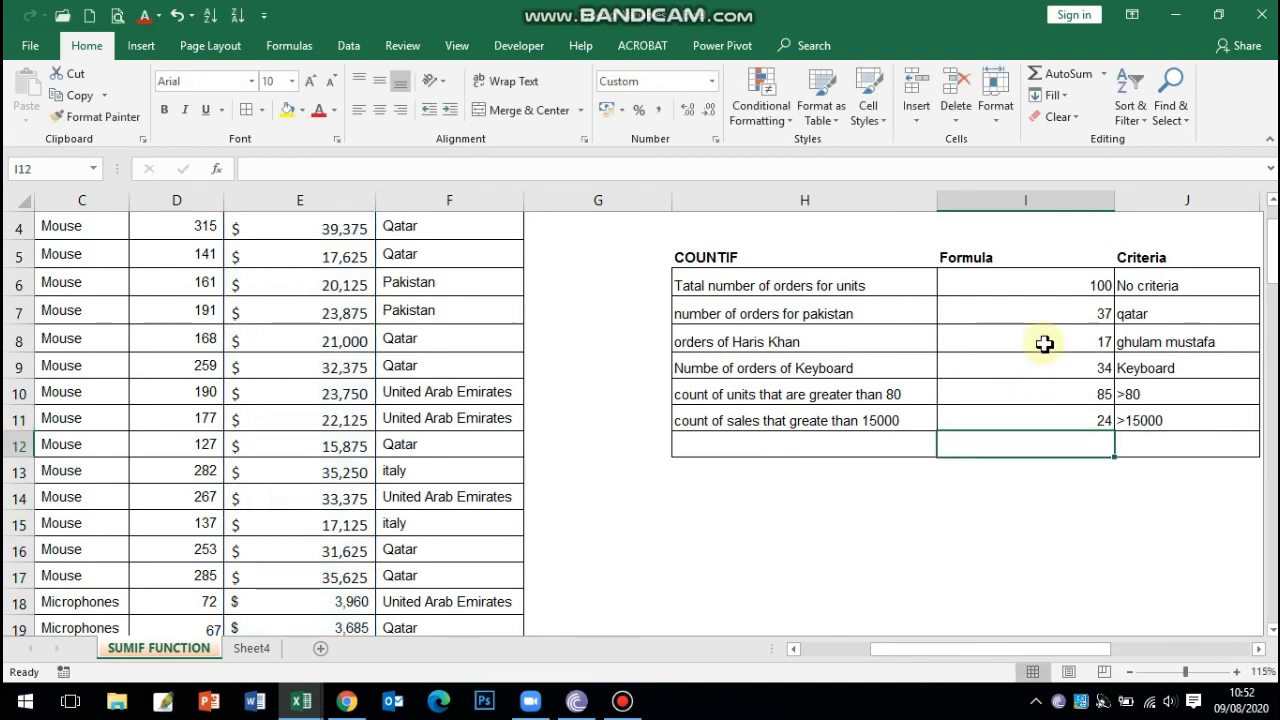
Review the completed formulas in I6, I9 and I11 of the COUNTIF table.
{"action": "left_click", "coordinate": [1045, 292]}
{"action": "left_click", "coordinate": [1030, 368]}
{"action": "left_click", "coordinate": [1017, 427]}
{"action": "scroll", "coordinate": [914, 414], "scroll_direction": "up", "scroll_amount": 1}
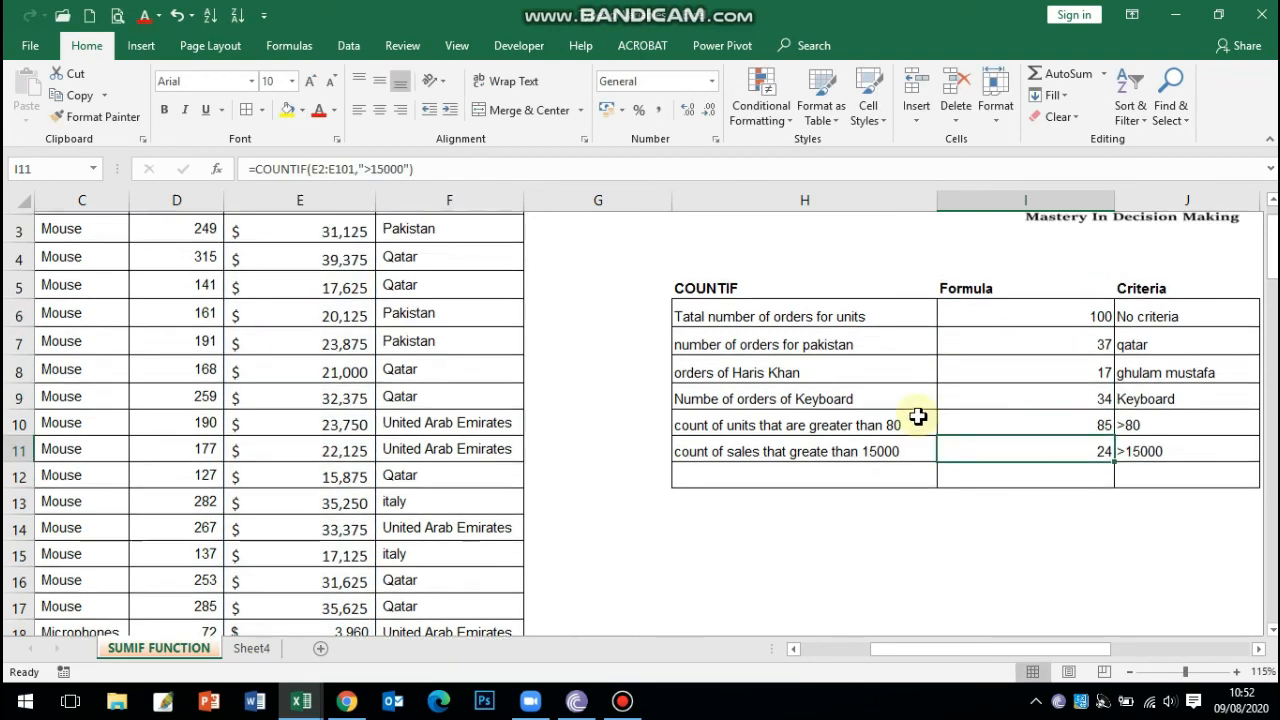